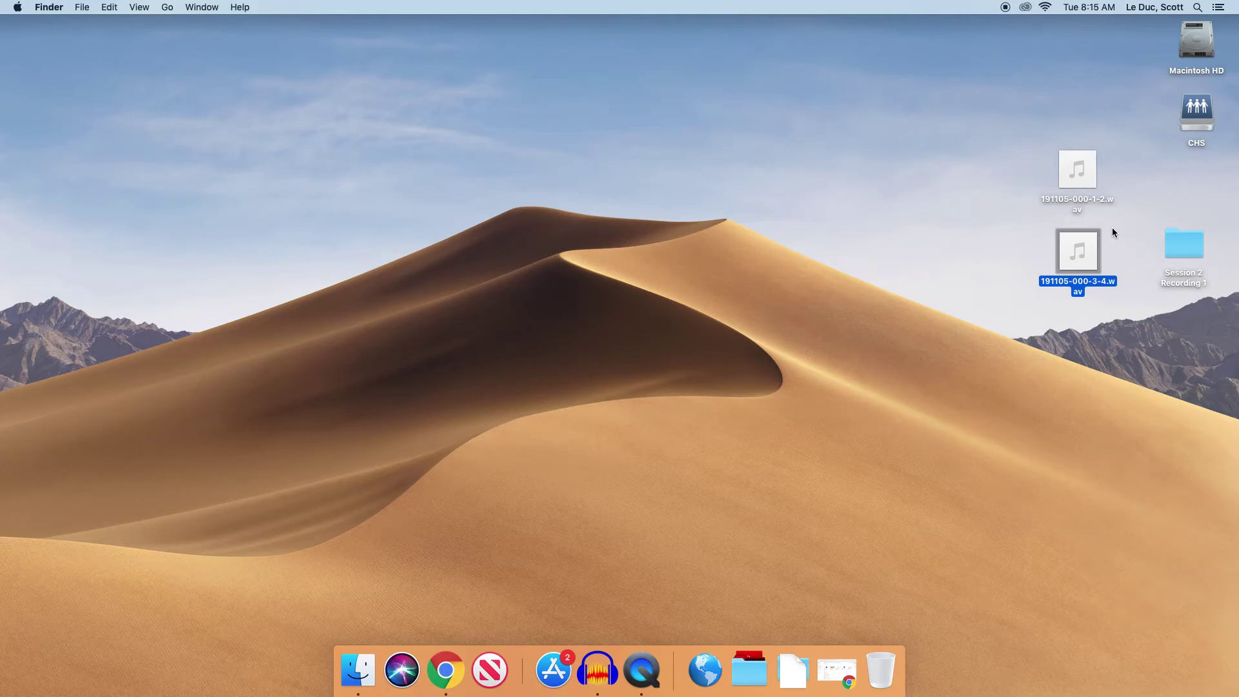
left_click_drag(1013, 154, 1179, 619)
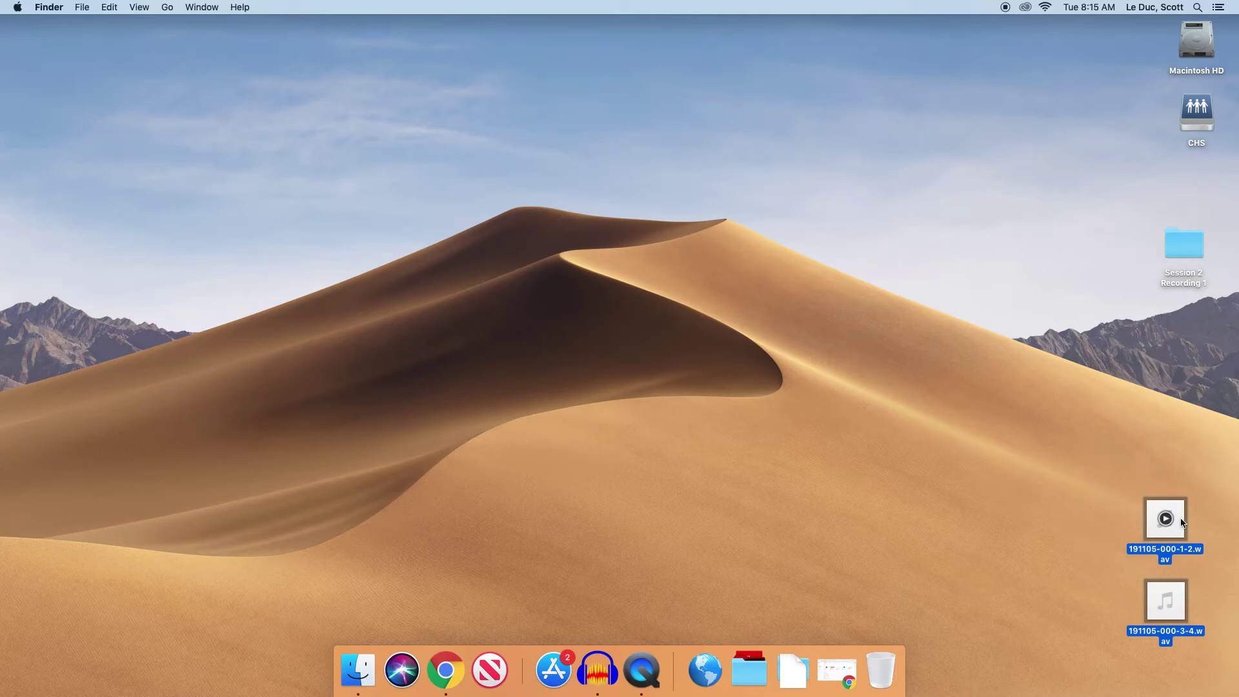
left_click(1106, 546)
left_click_drag(1186, 525, 1177, 632)
left_click(1083, 600)
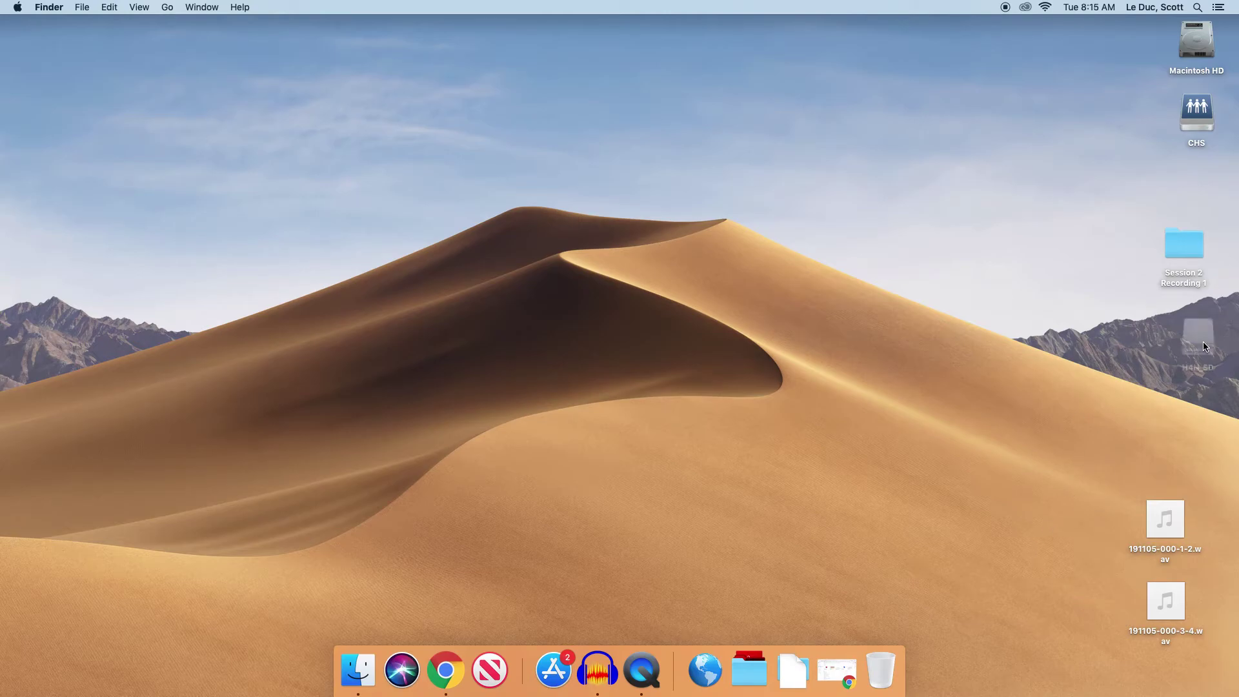
- Copy 191105-000.wav from H4N_SD's STEREO > FOLDER01 onto the desktop
double_click(1201, 339)
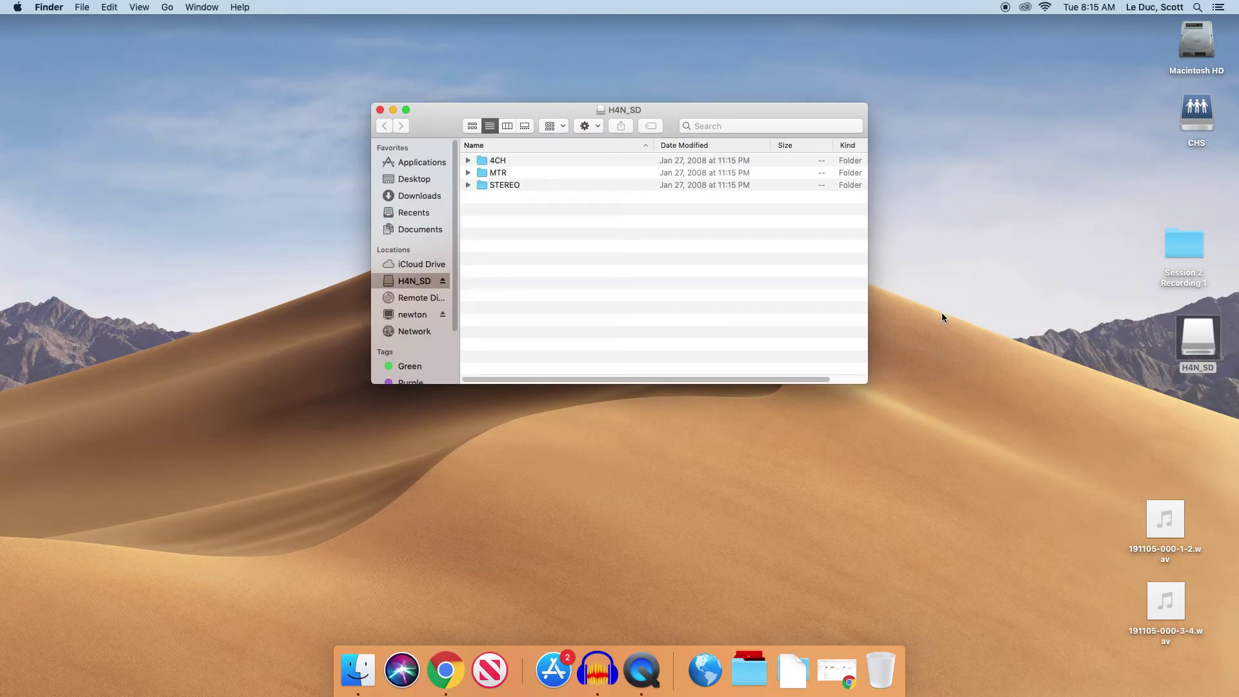
double_click(502, 186)
double_click(505, 159)
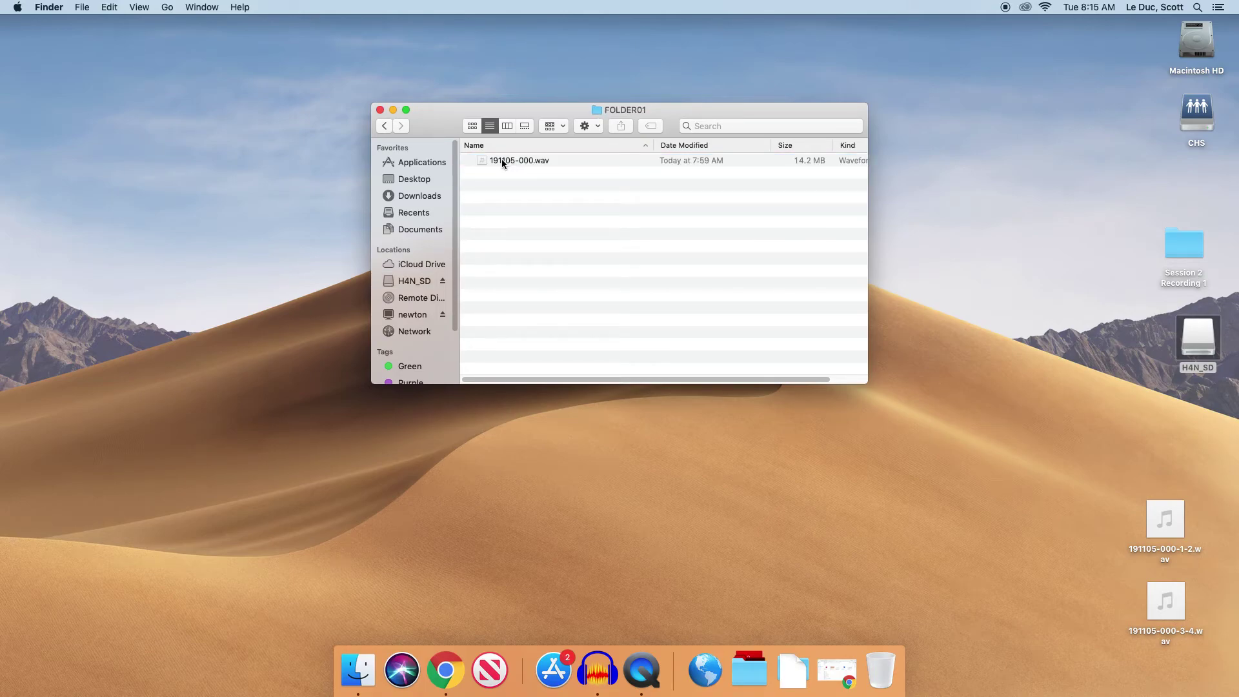
left_click_drag(514, 162, 985, 285)
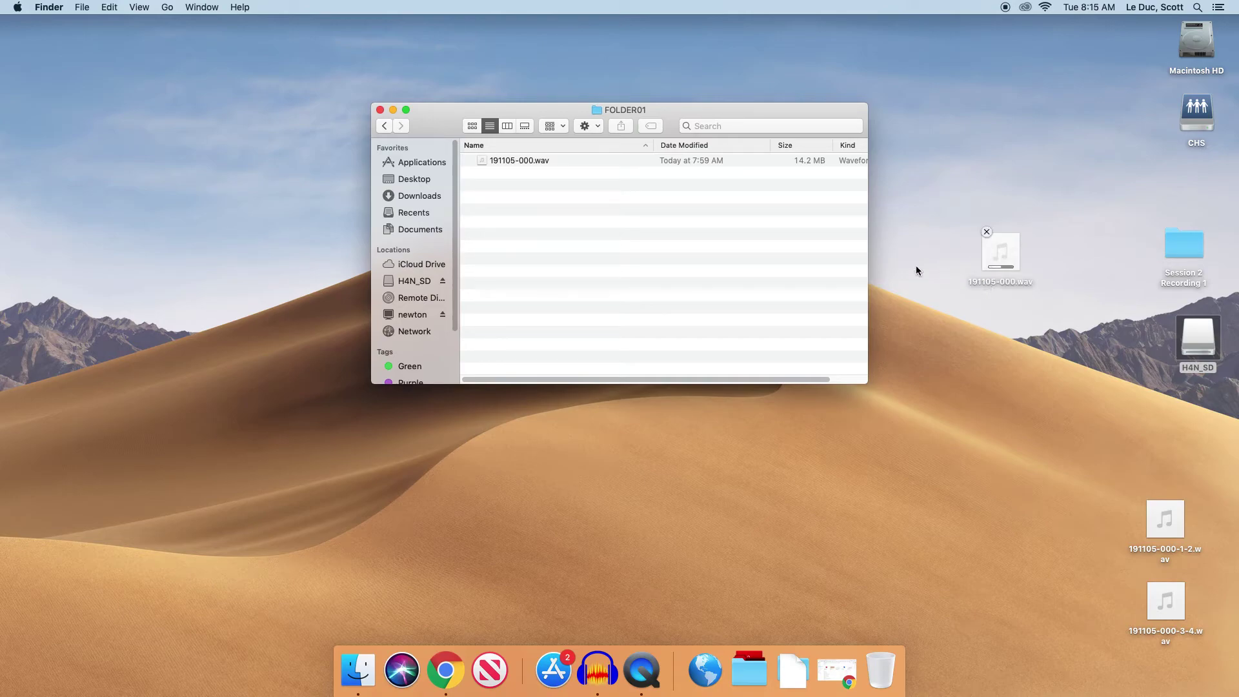
- Move the card's 191105-000.wav to the Trash
left_click(502, 160)
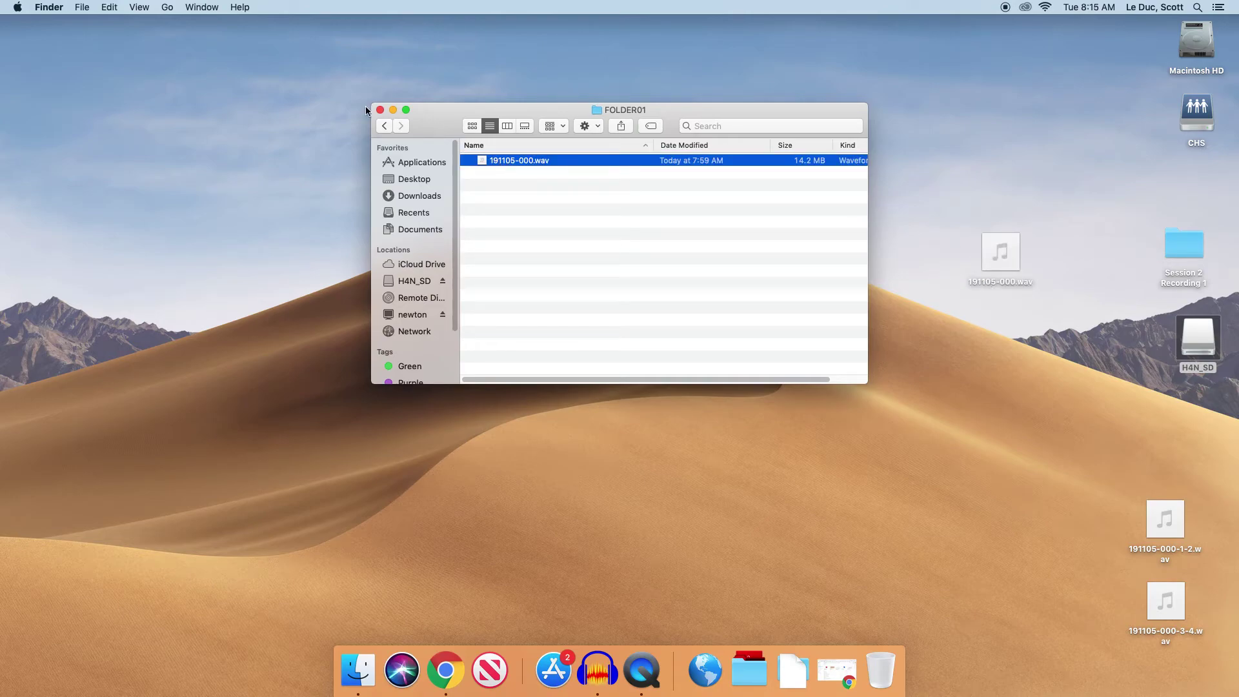
left_click(81, 3)
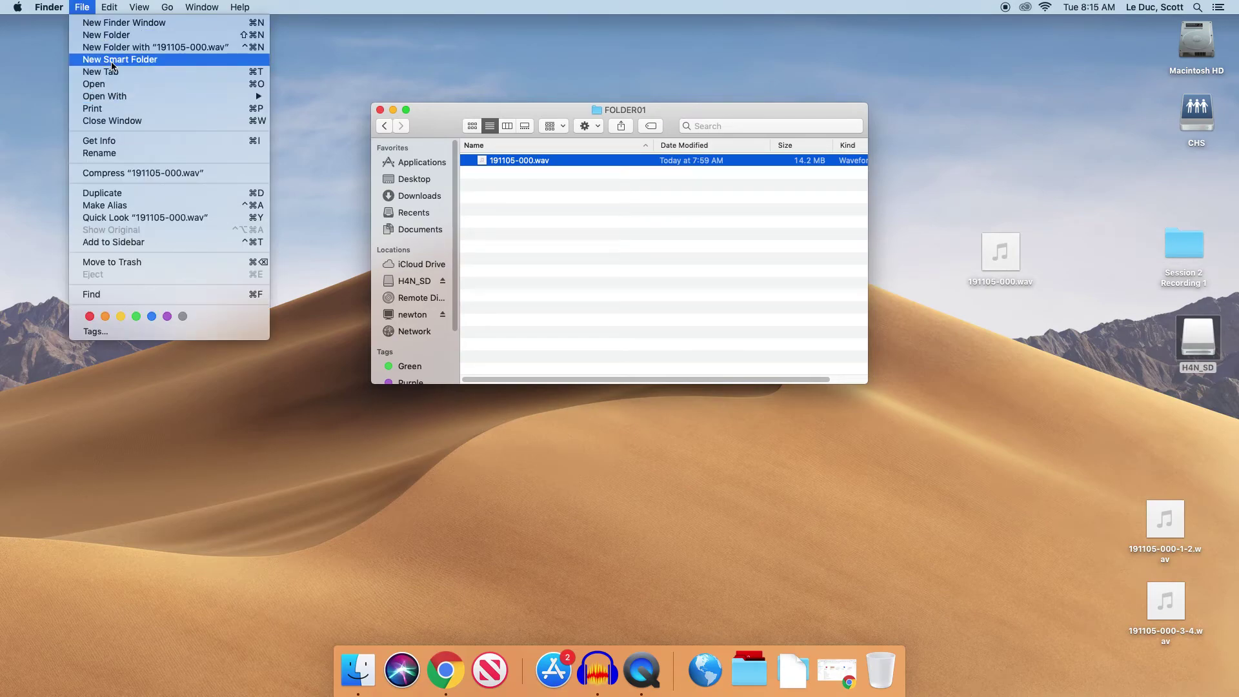
left_click(517, 164)
right_click(517, 161)
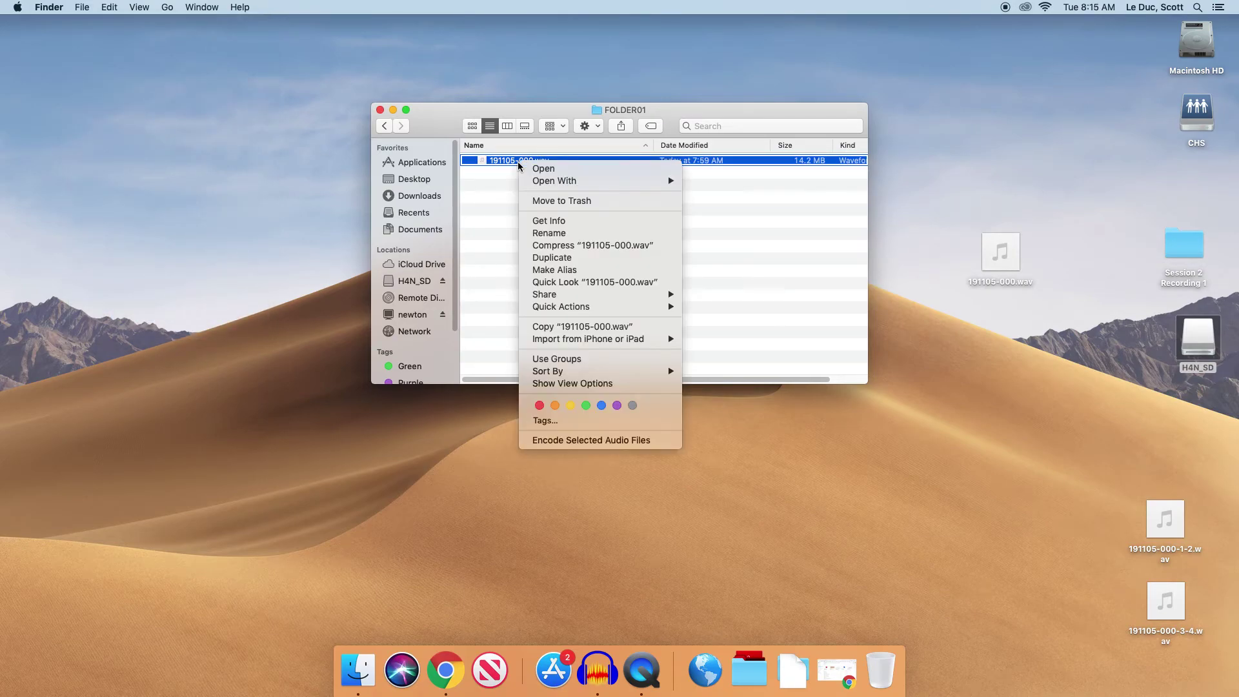
left_click(549, 197)
- Empty the Trash permanently
left_click(43, 5)
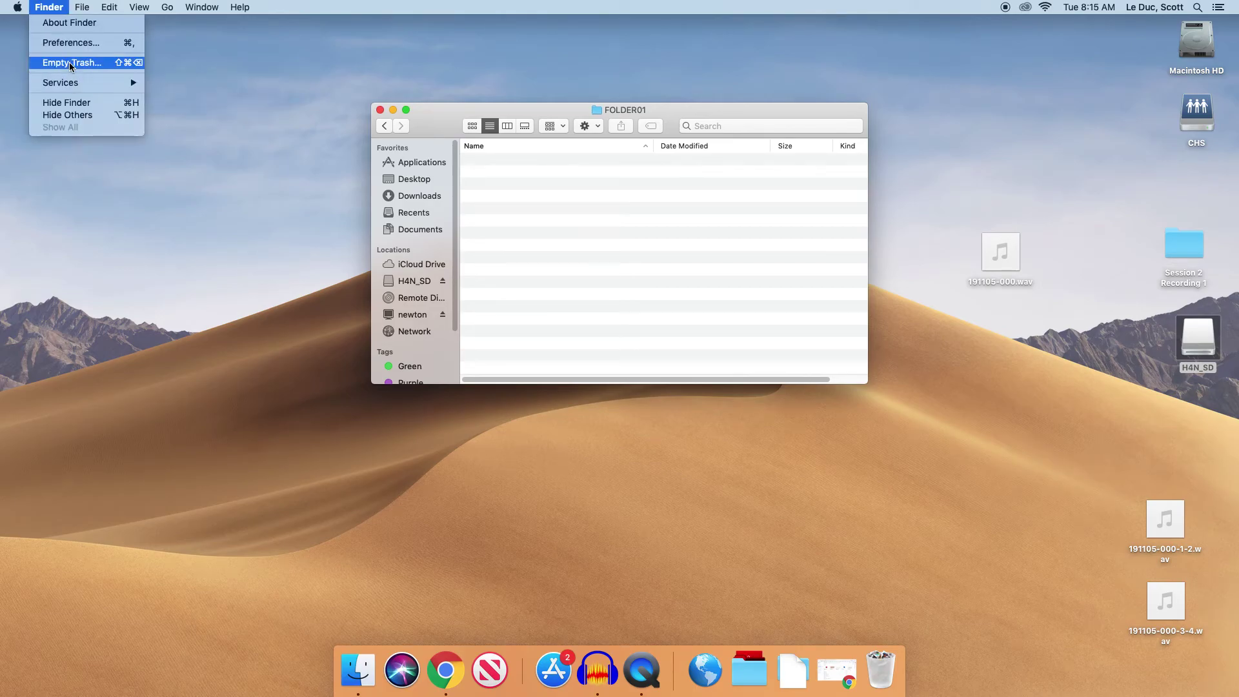
key("Return")
left_click(727, 229)
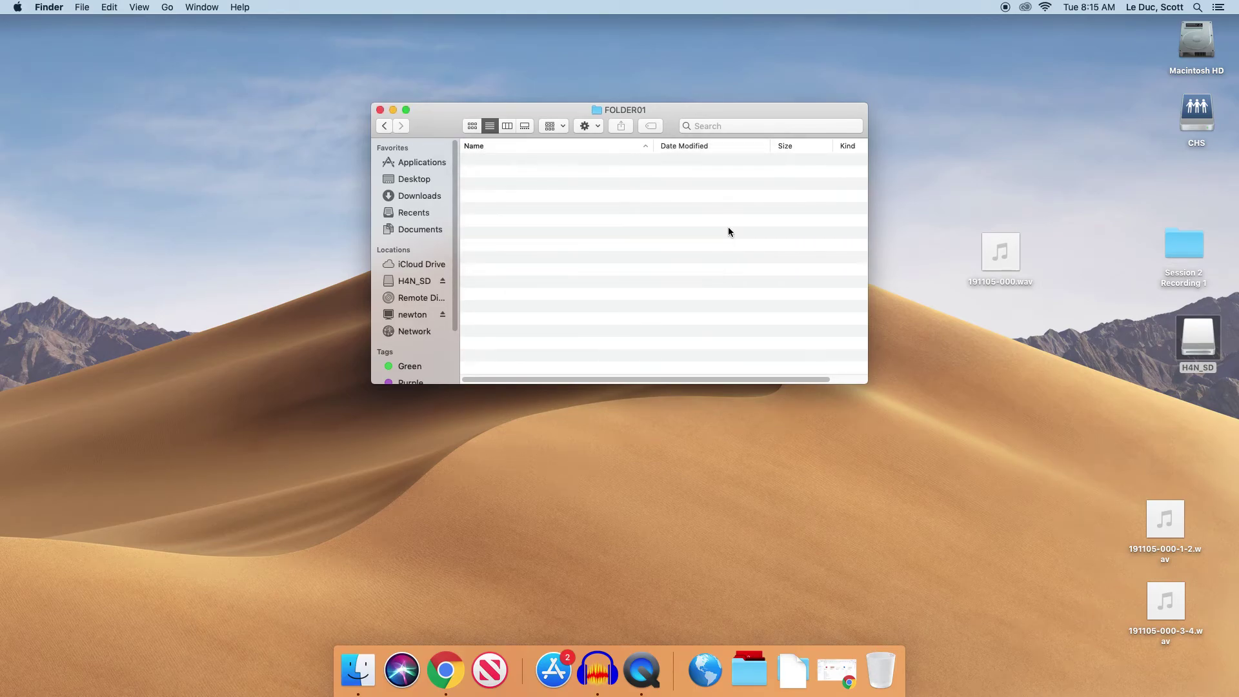
- Close the FOLDER01 window, eject H4N_SD, and trash the desktop copy of 191105-000.wav
left_click(380, 110)
left_click_drag(1196, 339, 880, 666)
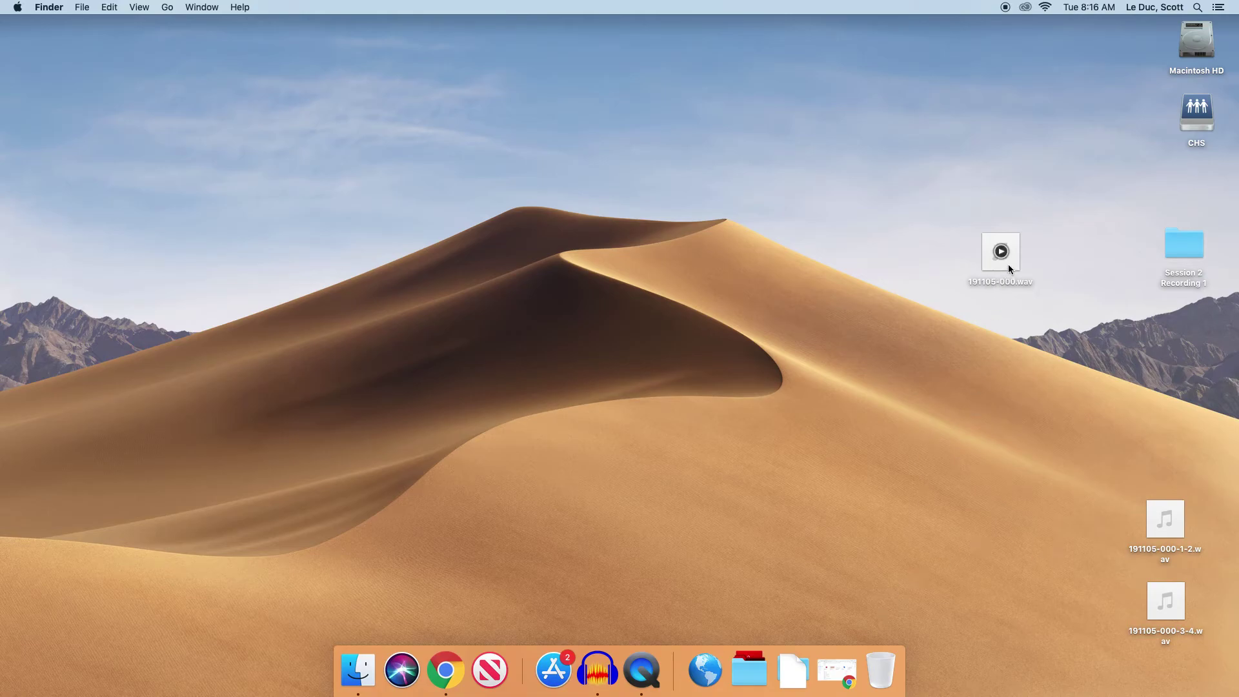
left_click_drag(1008, 264, 883, 674)
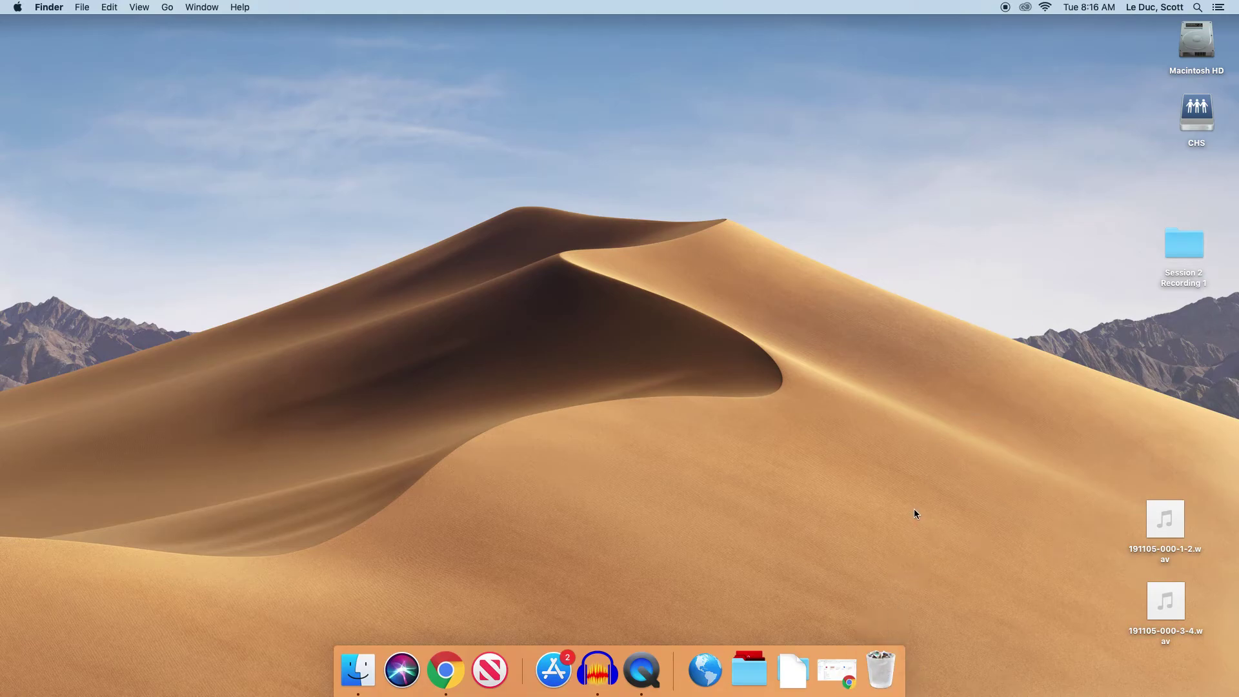
left_click_drag(1163, 532, 1024, 275)
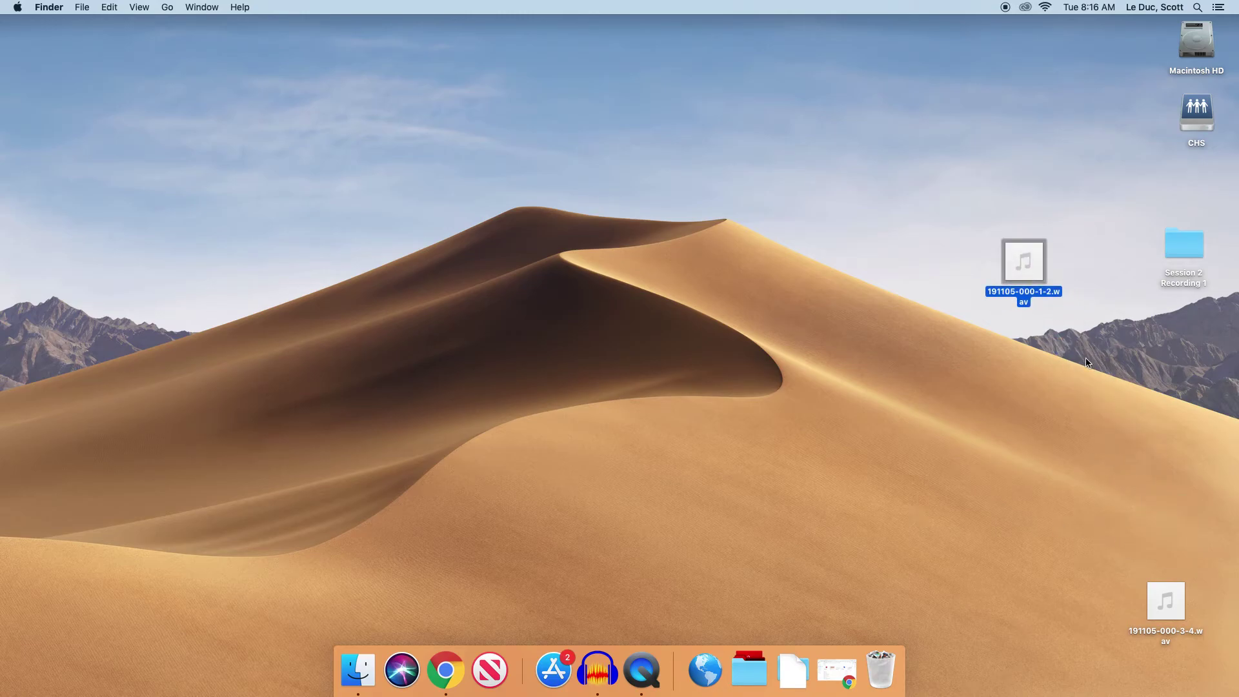
left_click(1042, 292)
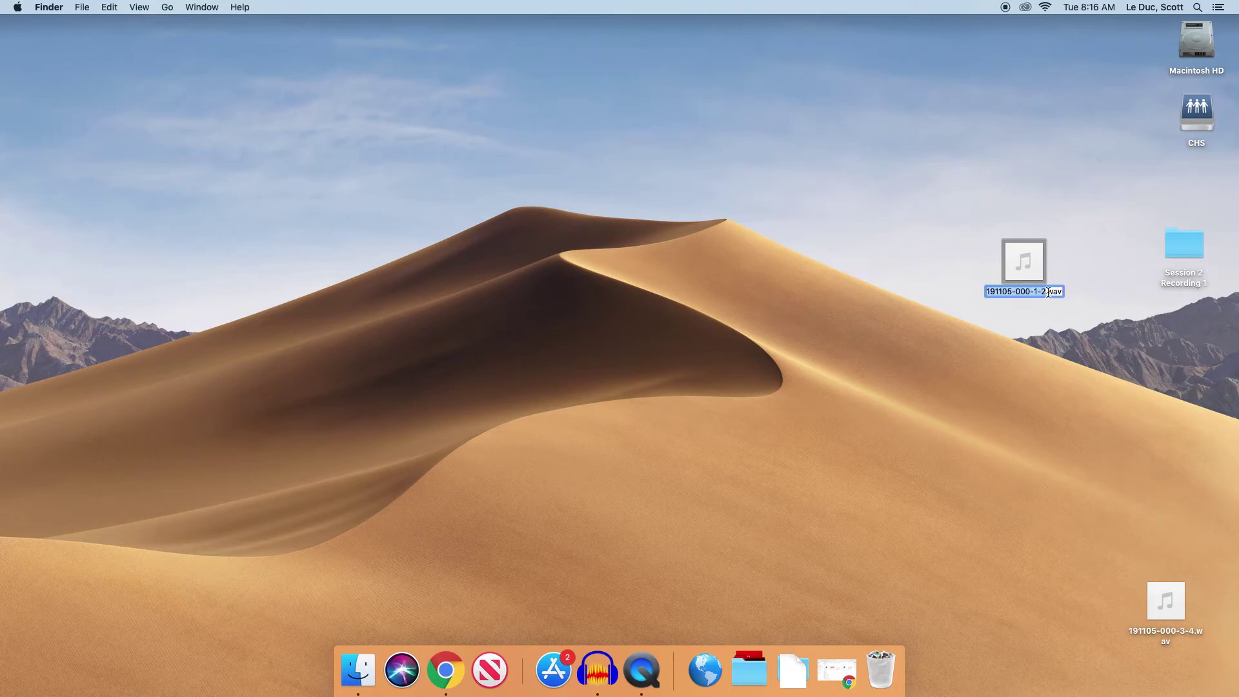
left_click(1046, 291)
left_click_drag(1044, 292, 1032, 292)
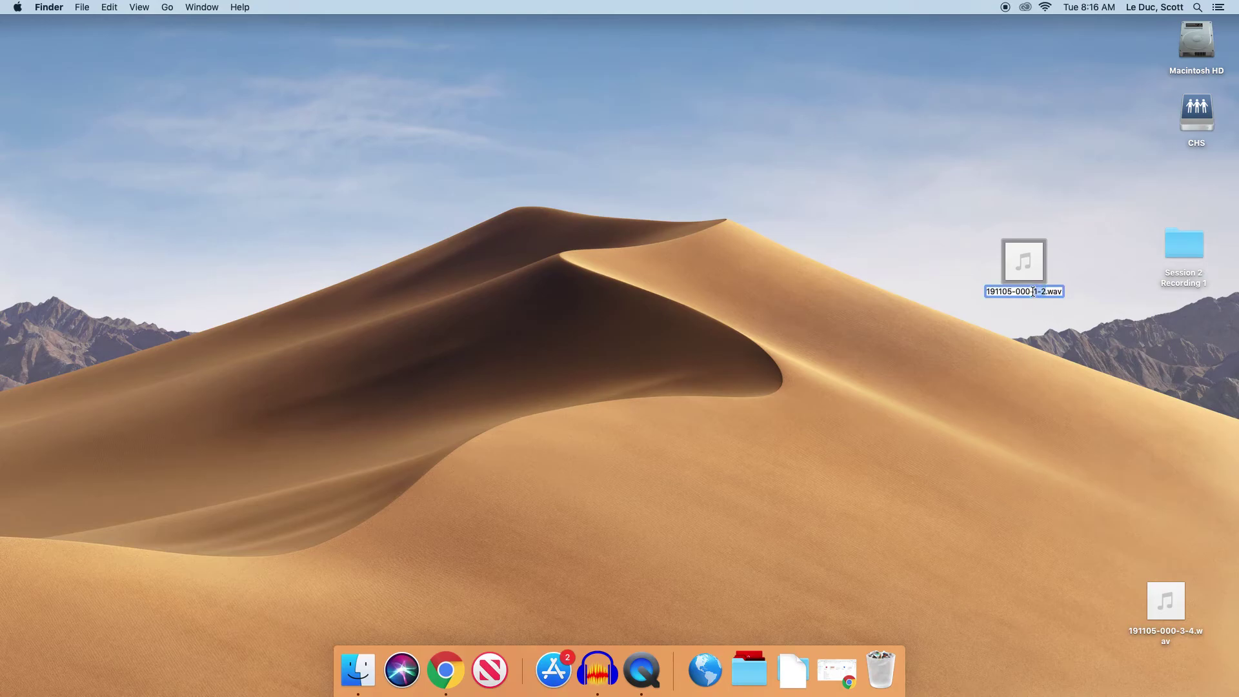
left_click(1046, 352)
left_click_drag(1167, 600, 1038, 344)
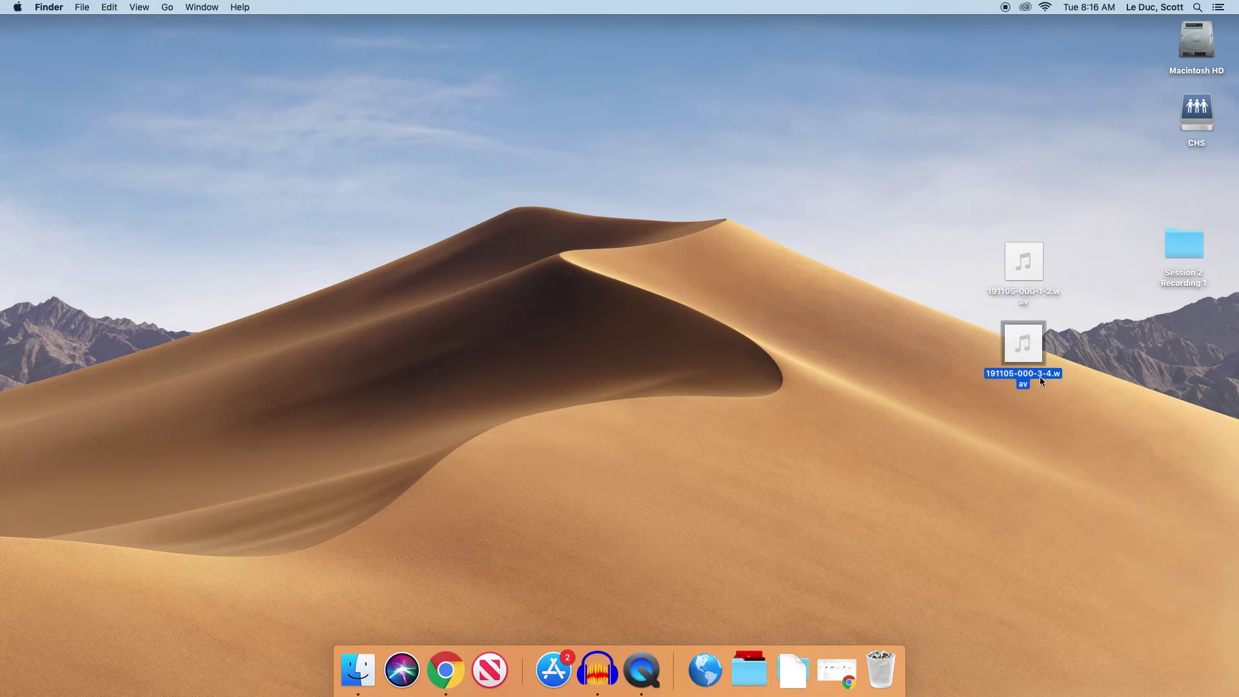
mouse_move(1029, 361)
left_click(1045, 387)
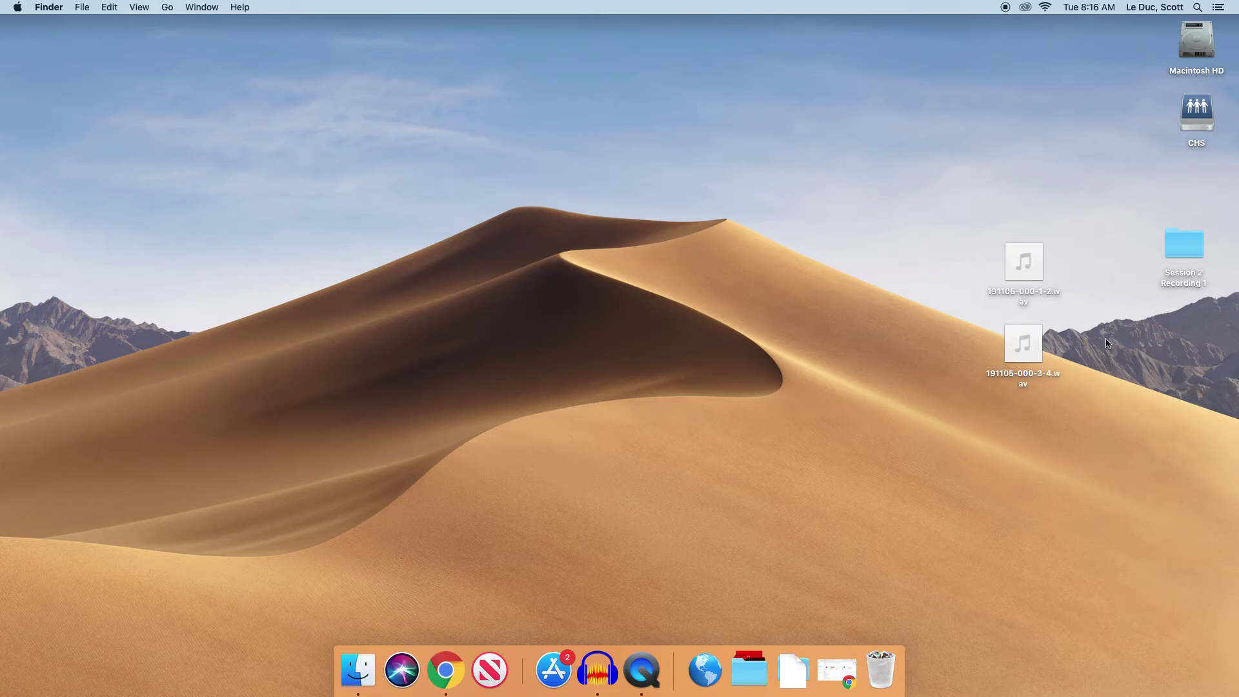
- Launch Audacity from Spotlight and drop both split WAV files into it as two tracks
left_click(1199, 6)
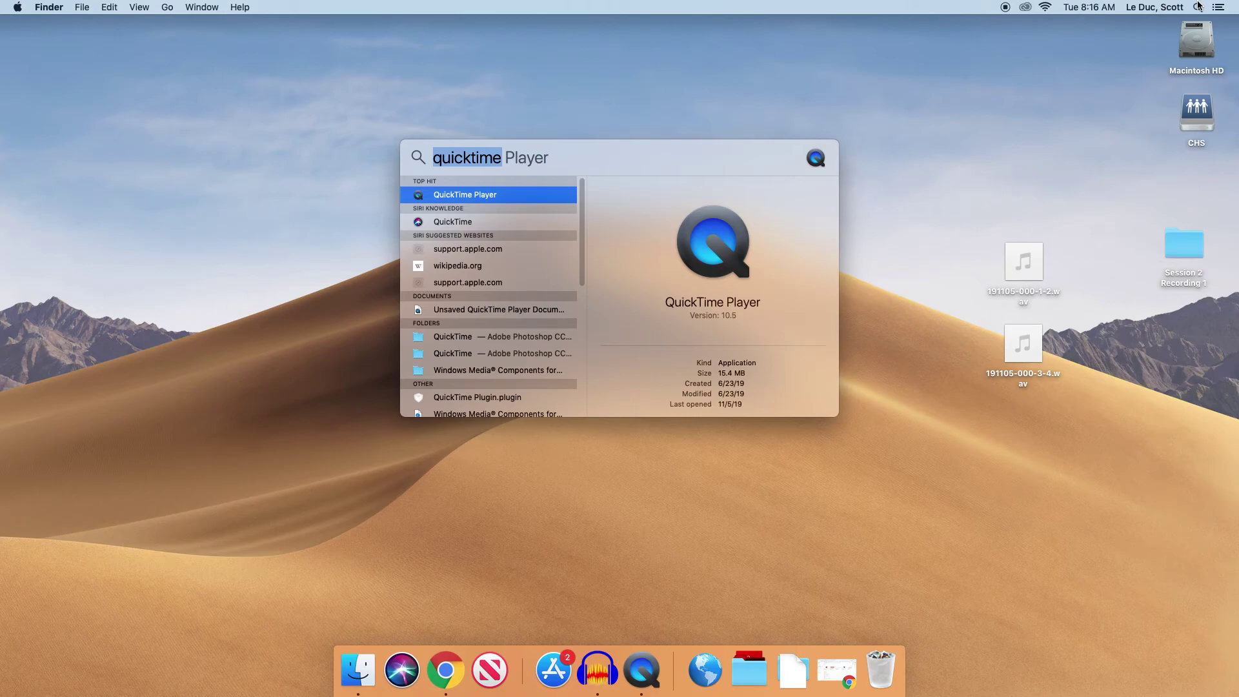
type("auda")
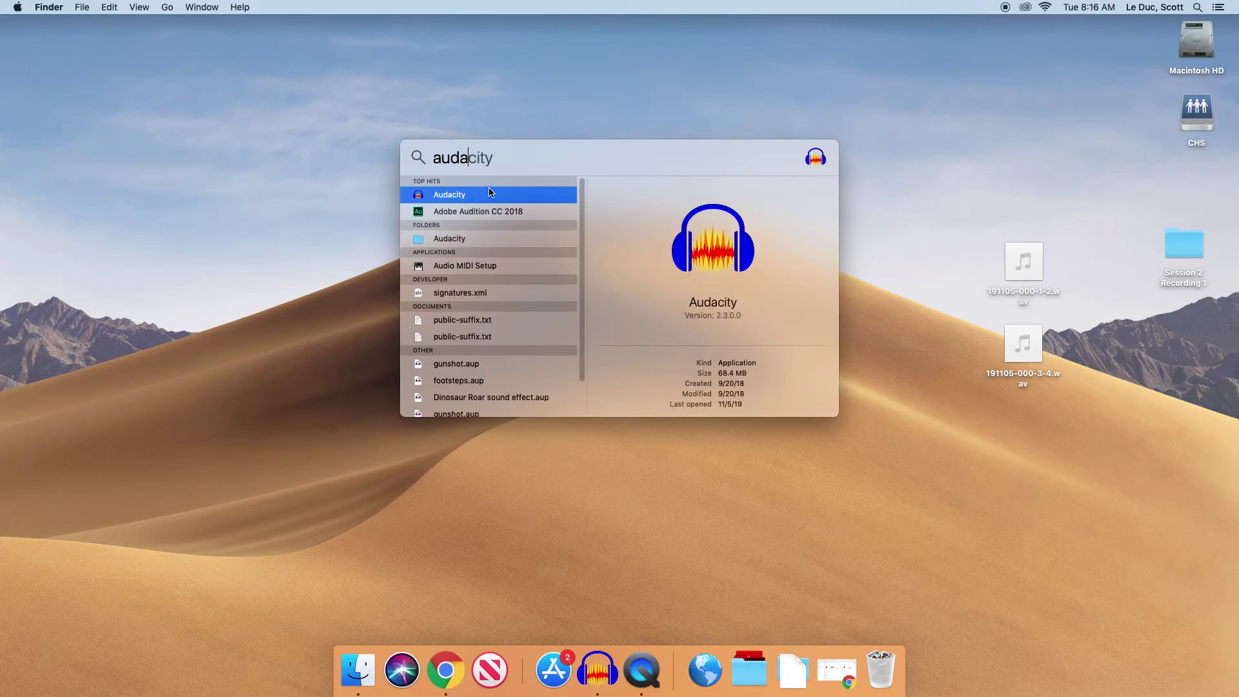
left_click(447, 195)
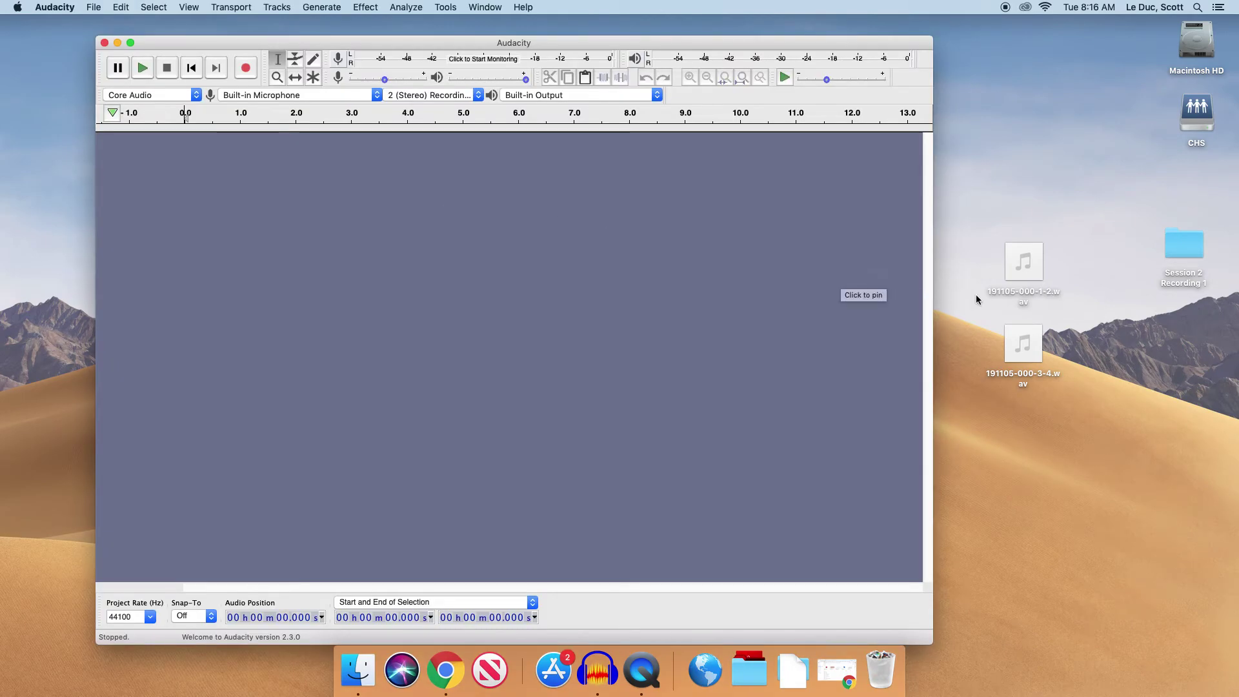
left_click_drag(987, 289, 649, 337)
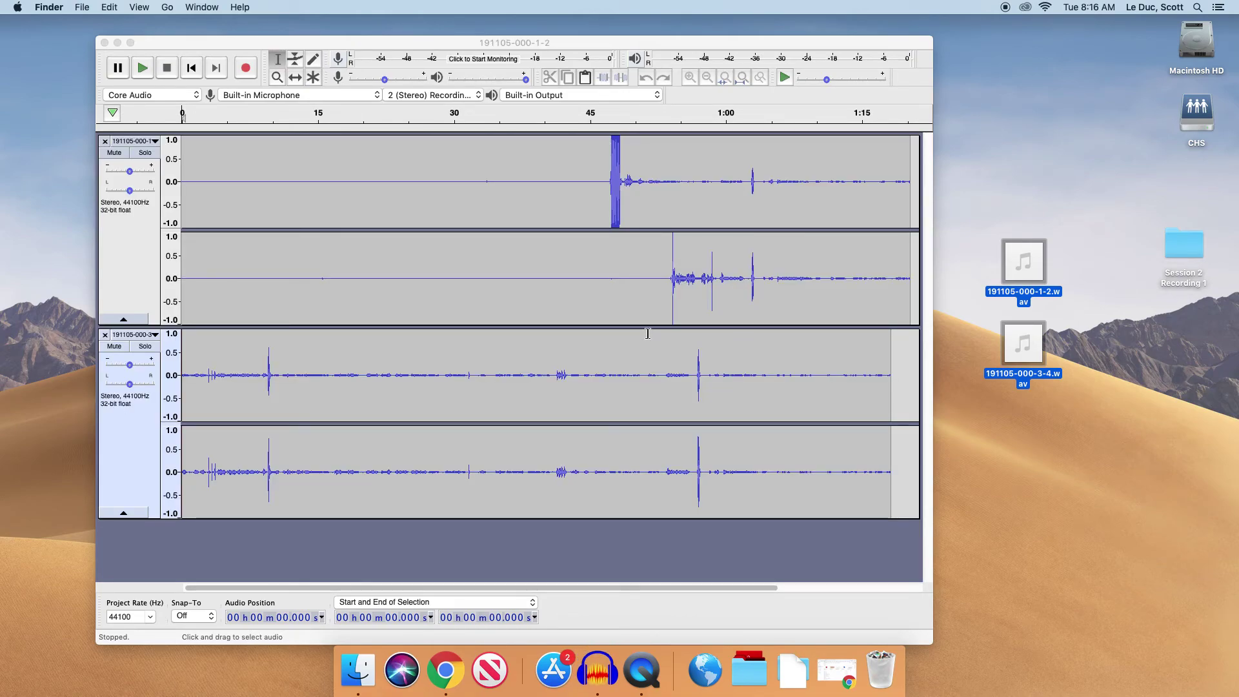
- Slide the lower stereo track later so its spike roughly meets the upper track's near 1:03
left_click(696, 365)
left_click_drag(695, 368, 706, 369)
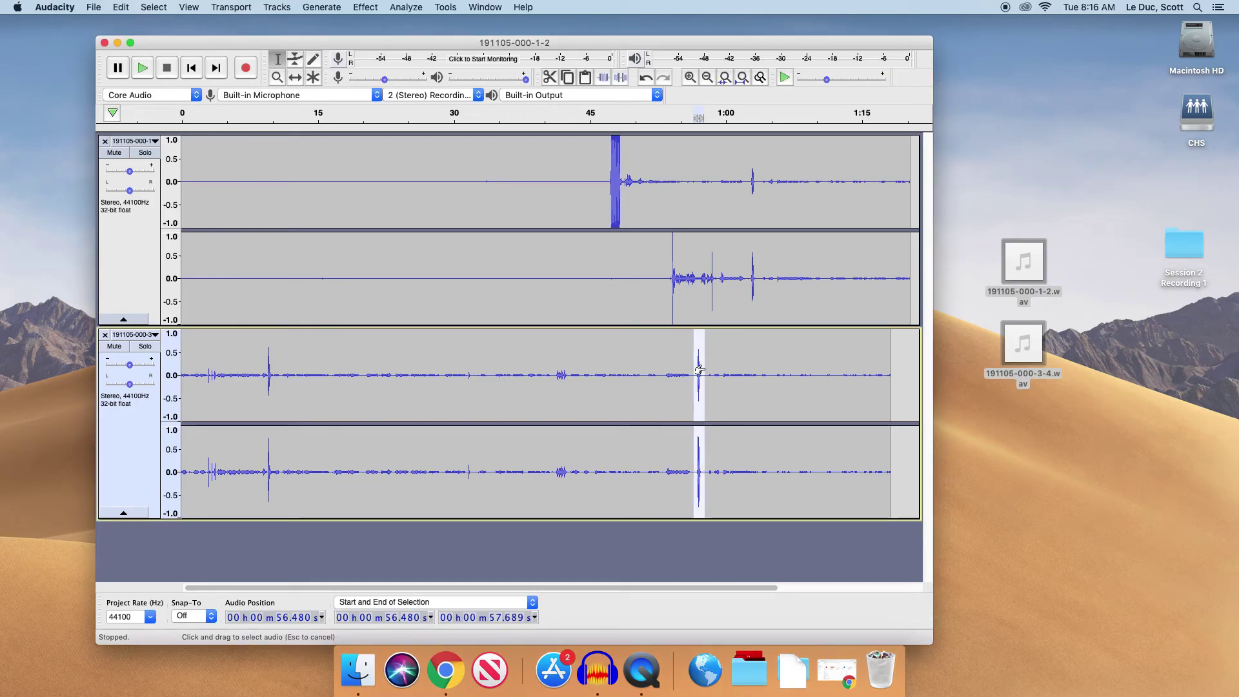
left_click_drag(750, 290, 760, 291)
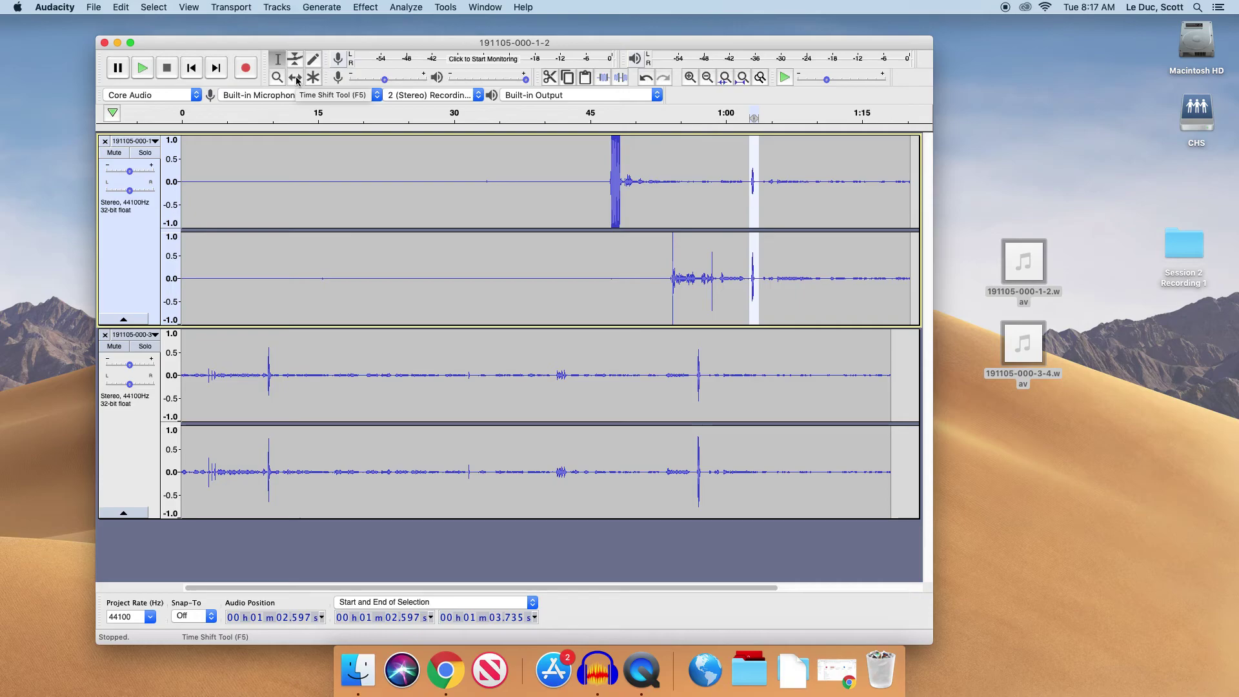
left_click(296, 79)
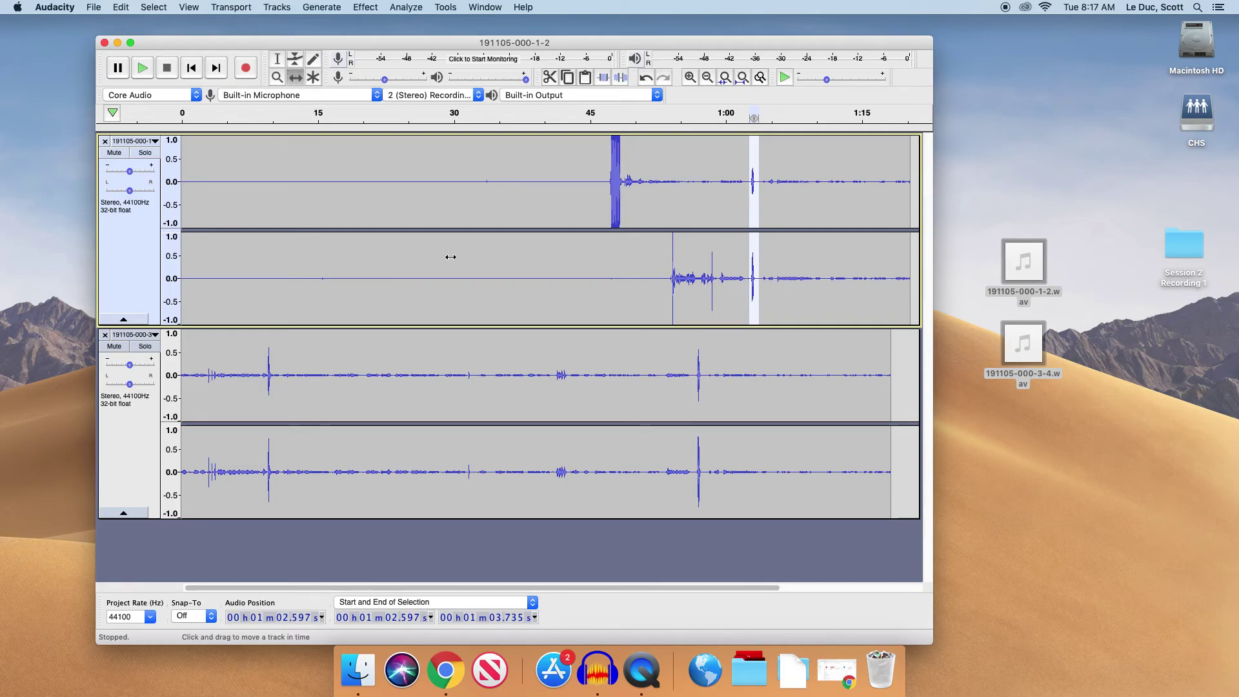
left_click_drag(644, 387, 694, 385)
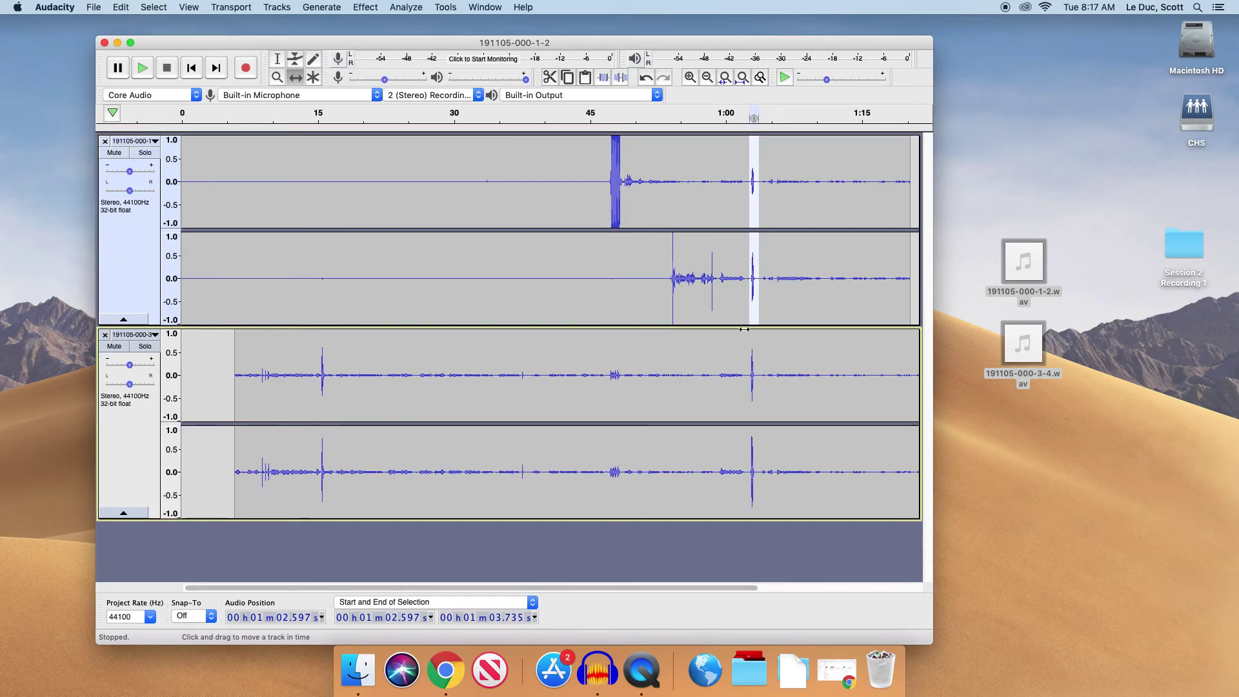
- Zoom in on the spikes and nudge the lower track slightly later to match exactly
left_click(690, 78)
left_click(690, 77)
left_click(690, 77)
left_click(690, 78)
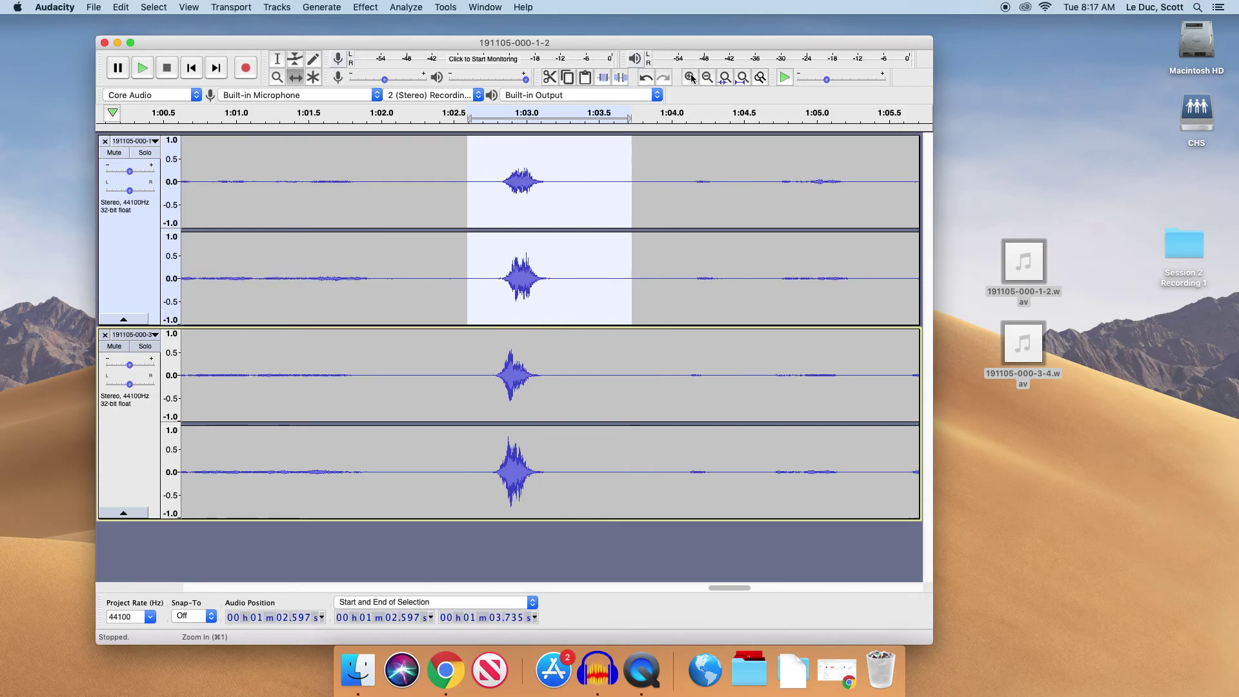
left_click(690, 77)
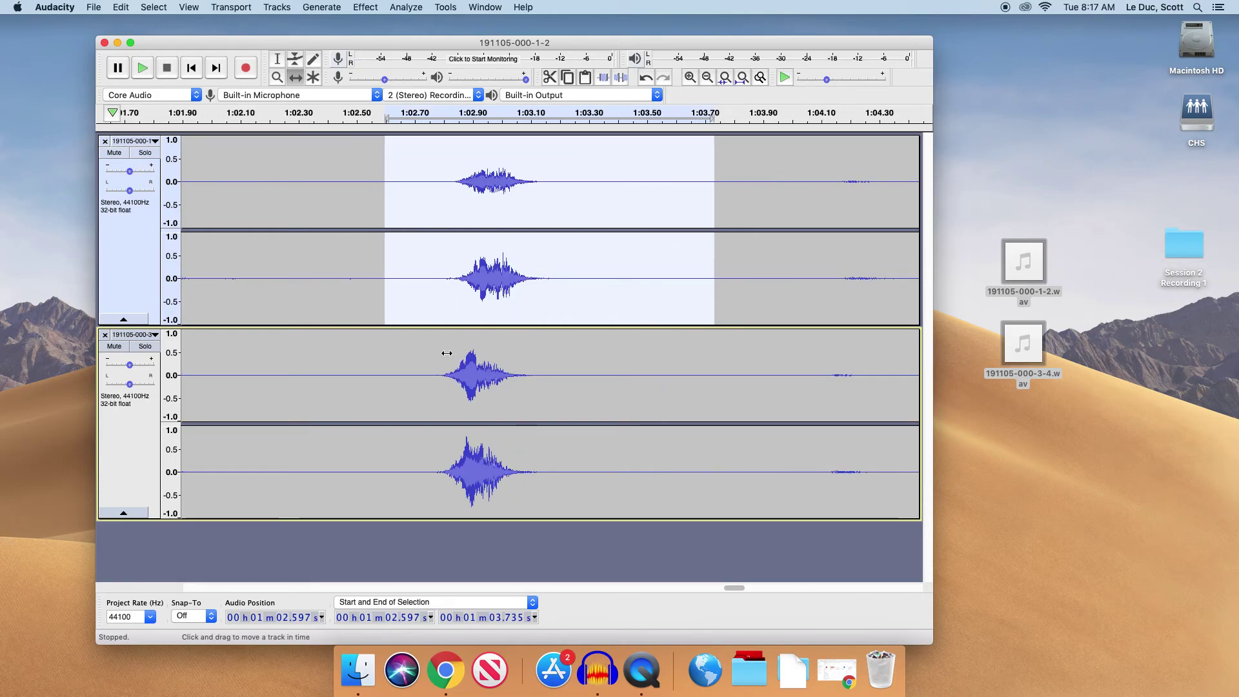
left_click_drag(445, 353, 462, 353)
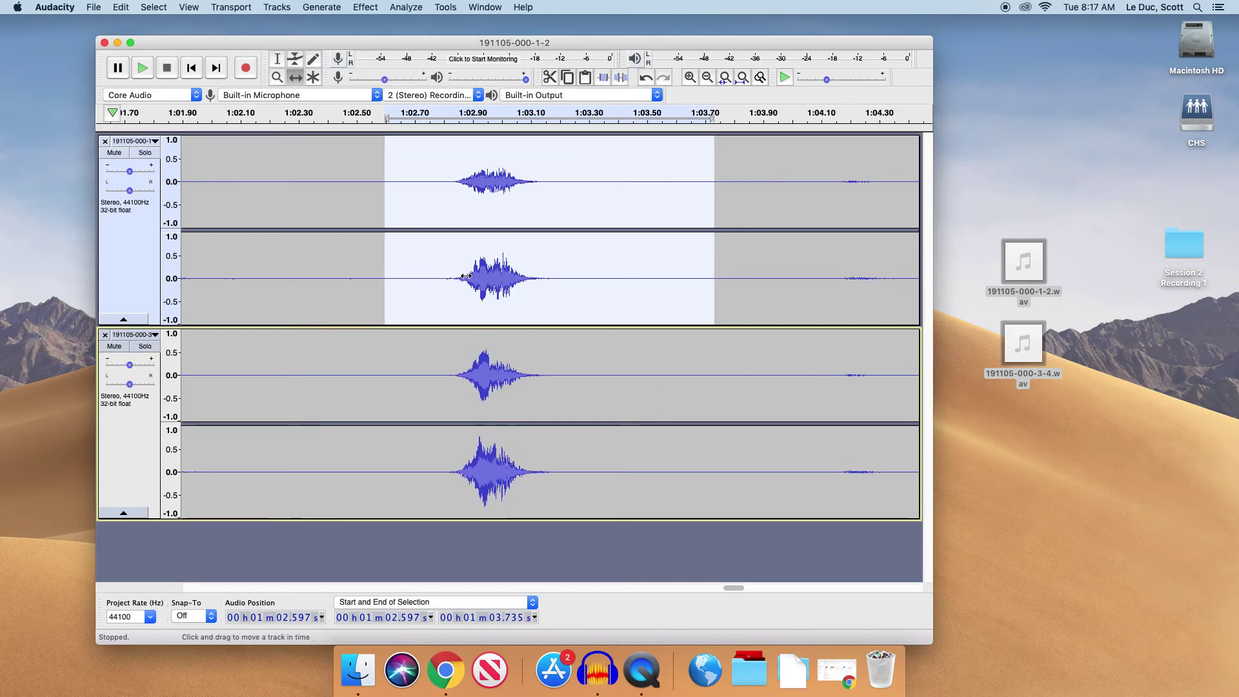
- Select and play 1:02.701–1:03.213 to check the alignment
left_click(277, 60)
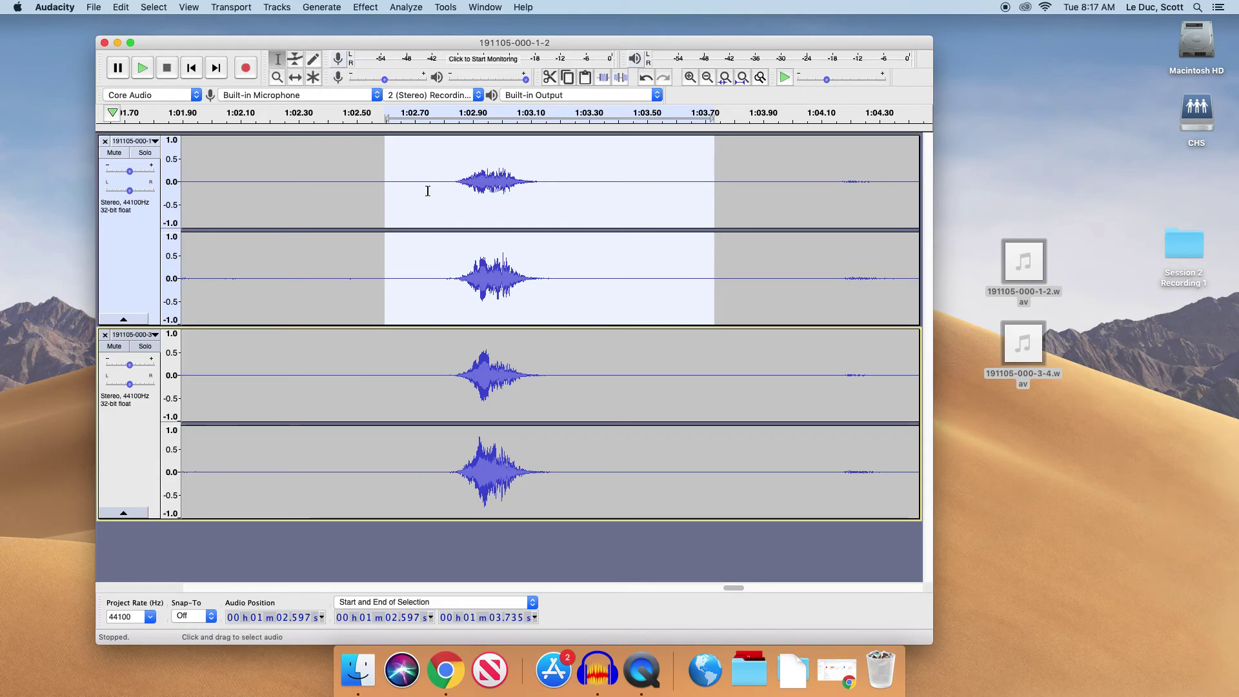
left_click_drag(415, 181, 562, 455)
key("space")
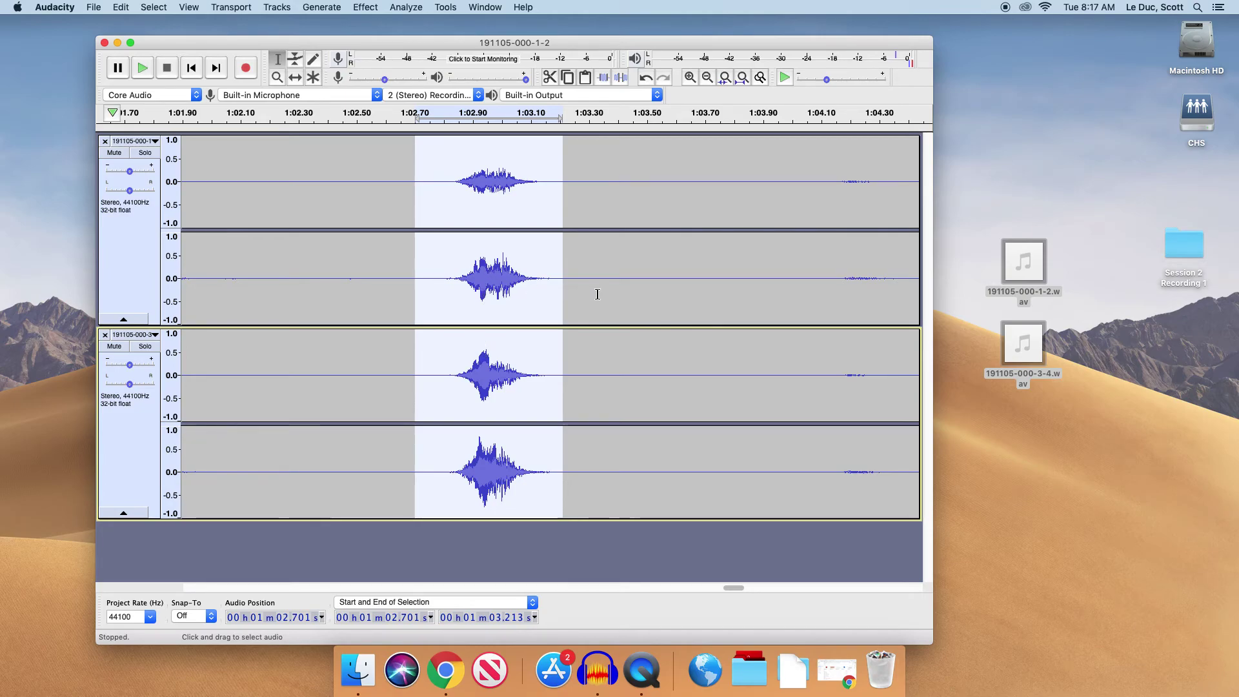
- Fit the project to the window and apply Split Stereo to Mono to both stereo tracks
left_click(742, 78)
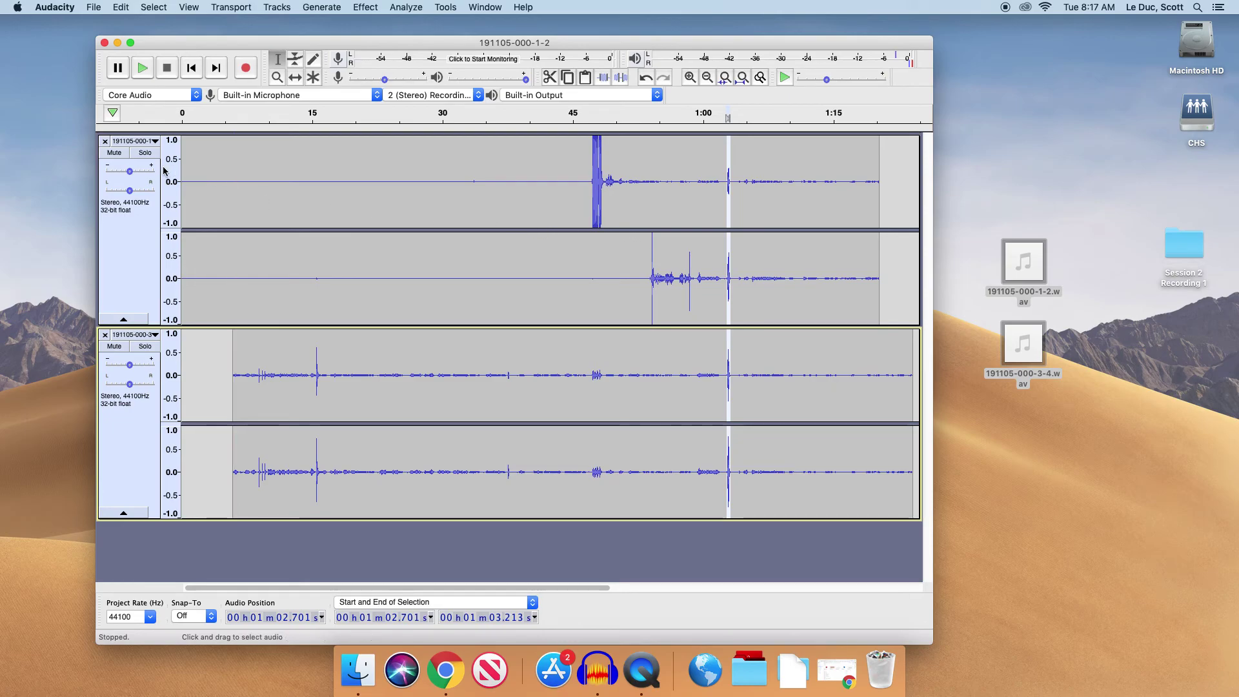
left_click(155, 142)
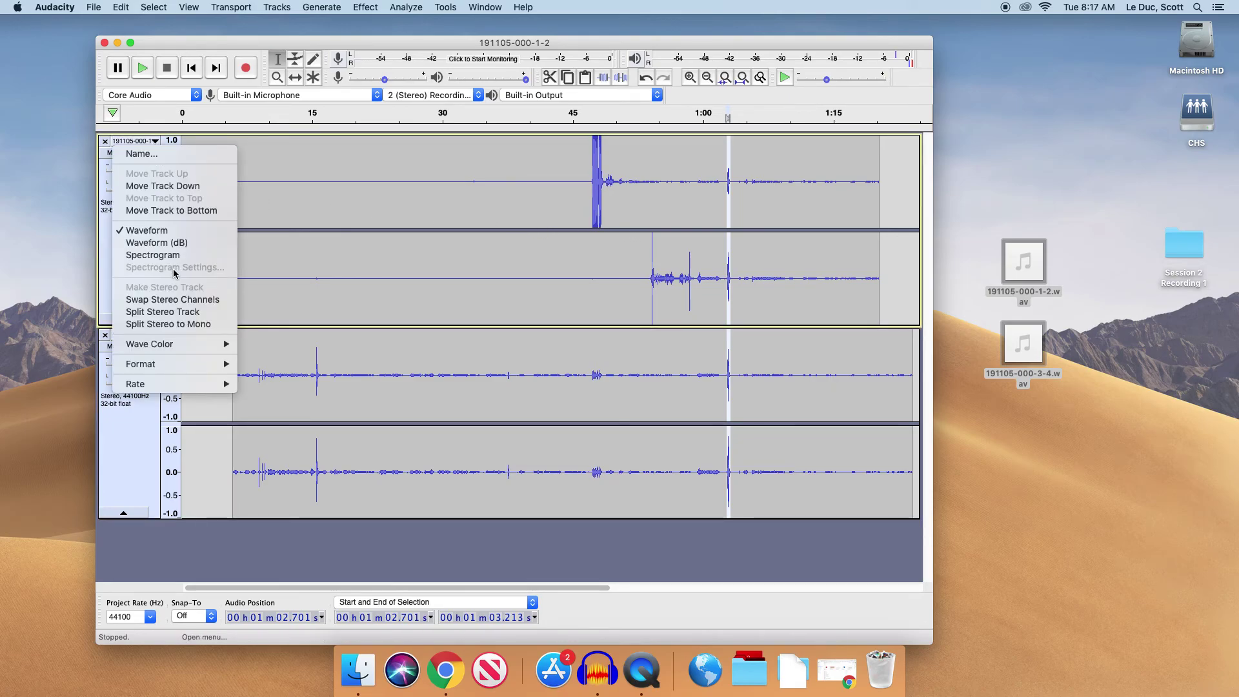
left_click(174, 325)
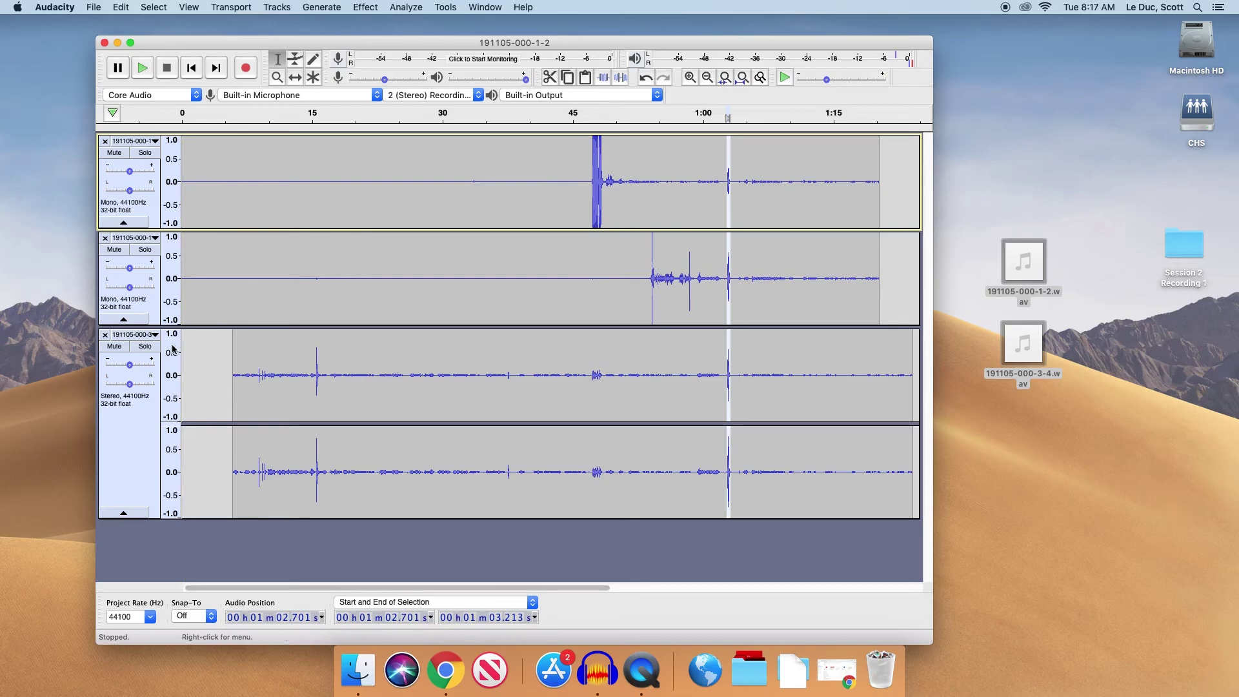
left_click(133, 335)
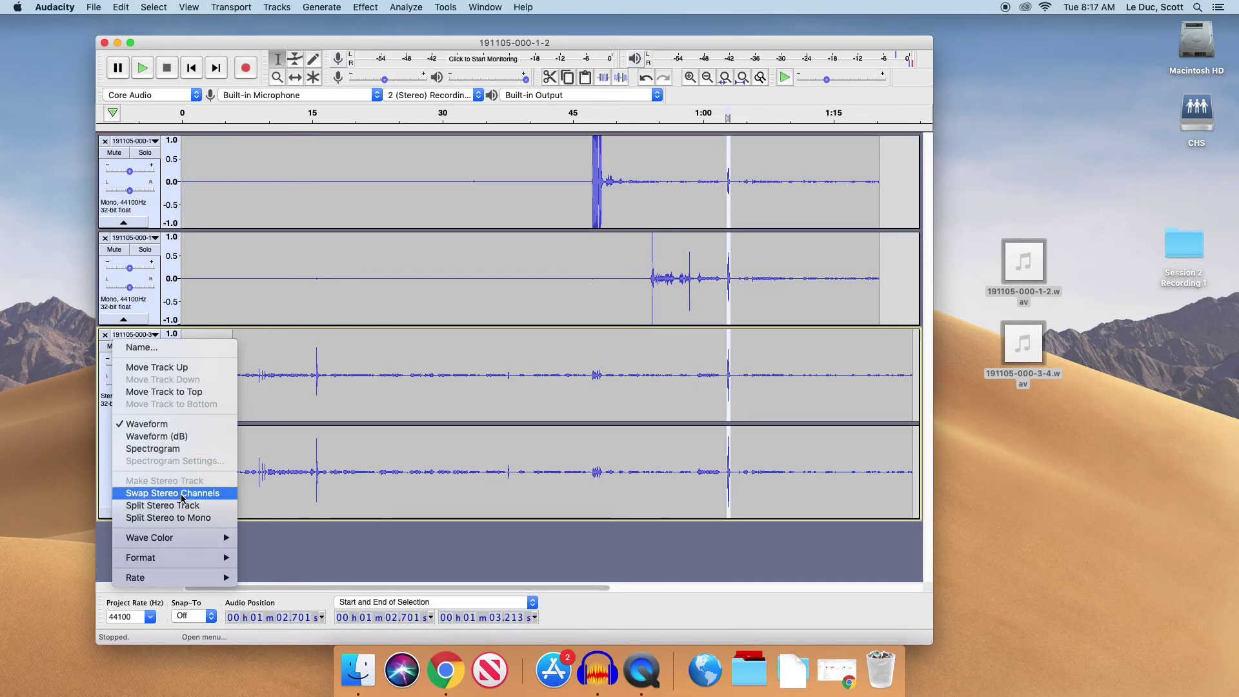
left_click(180, 518)
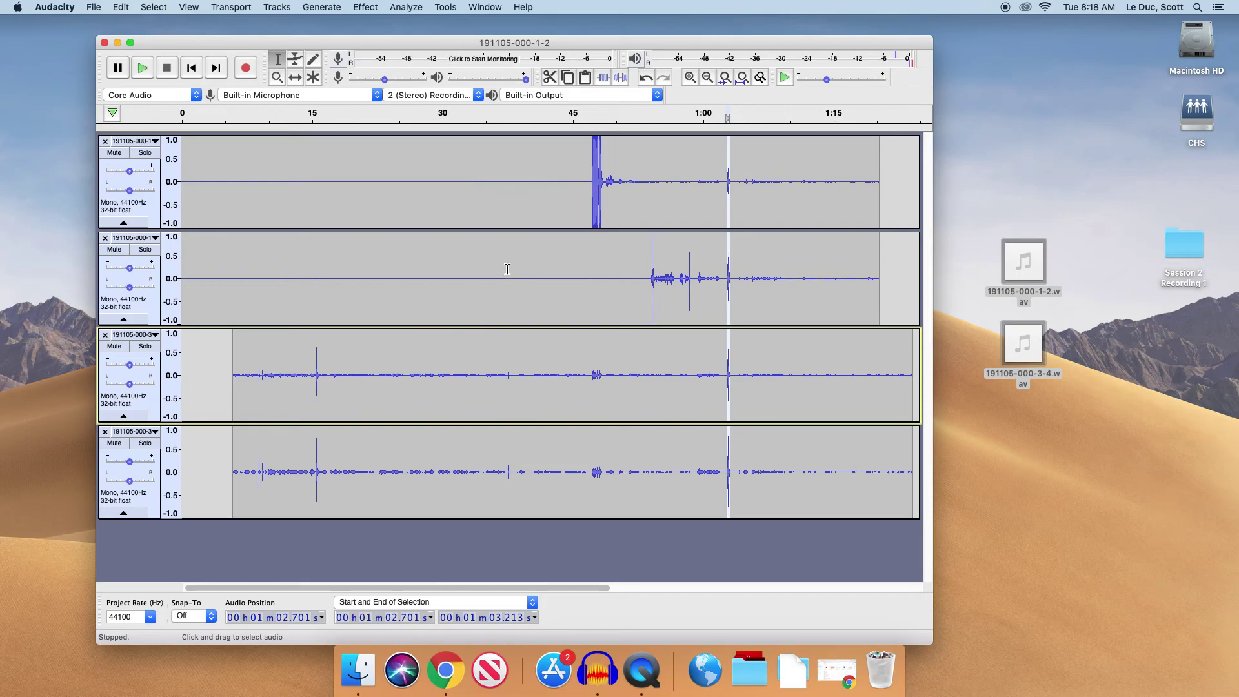
- Delete the first 20.871 s, then the remaining lead-in before the spike, and play
left_click_drag(362, 194, 154, 444)
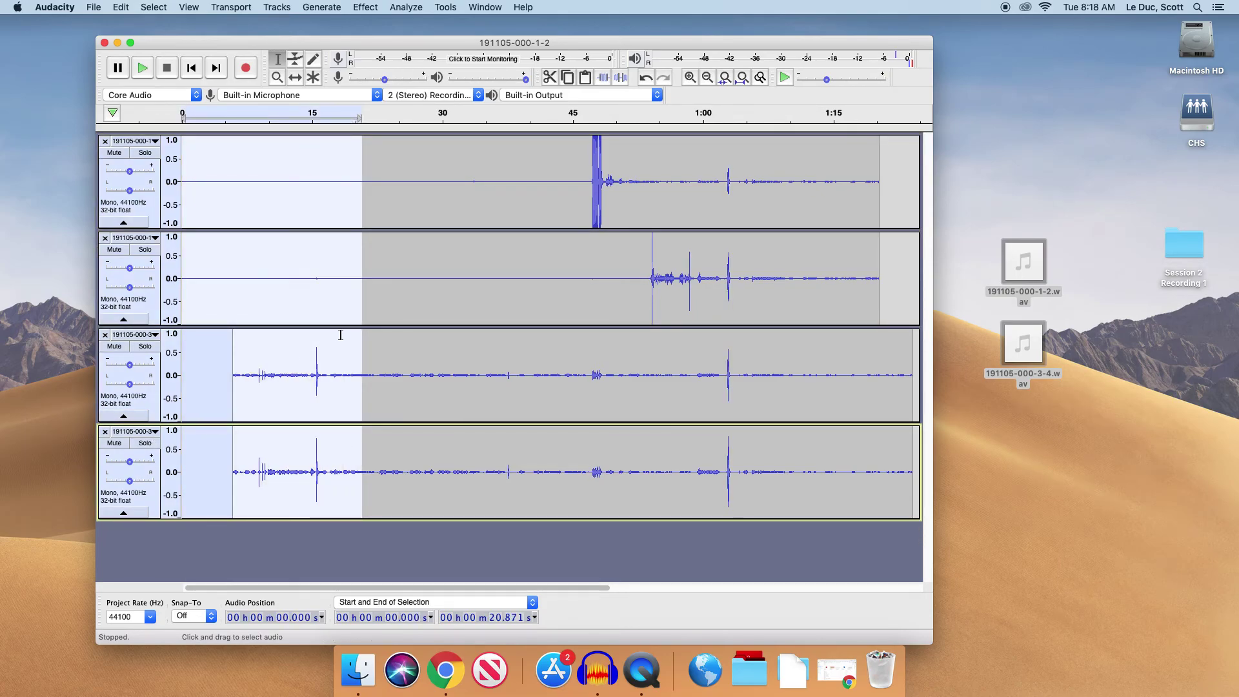
key("Delete")
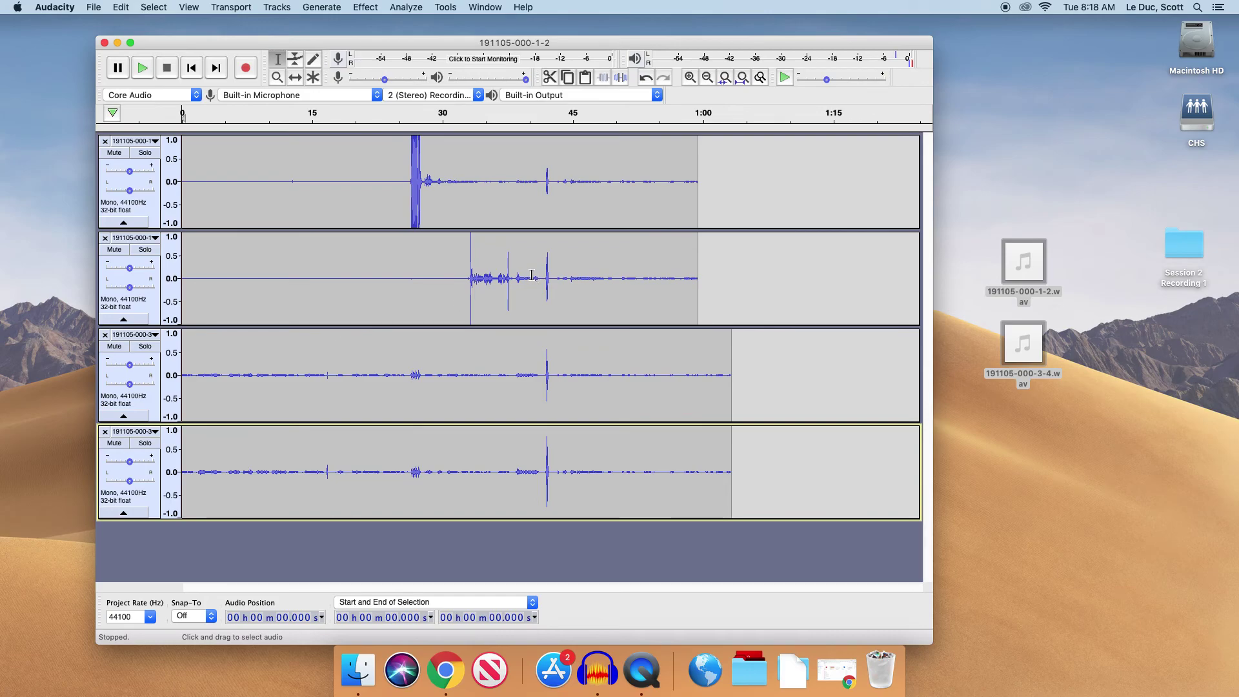
left_click(425, 221)
left_click(401, 221)
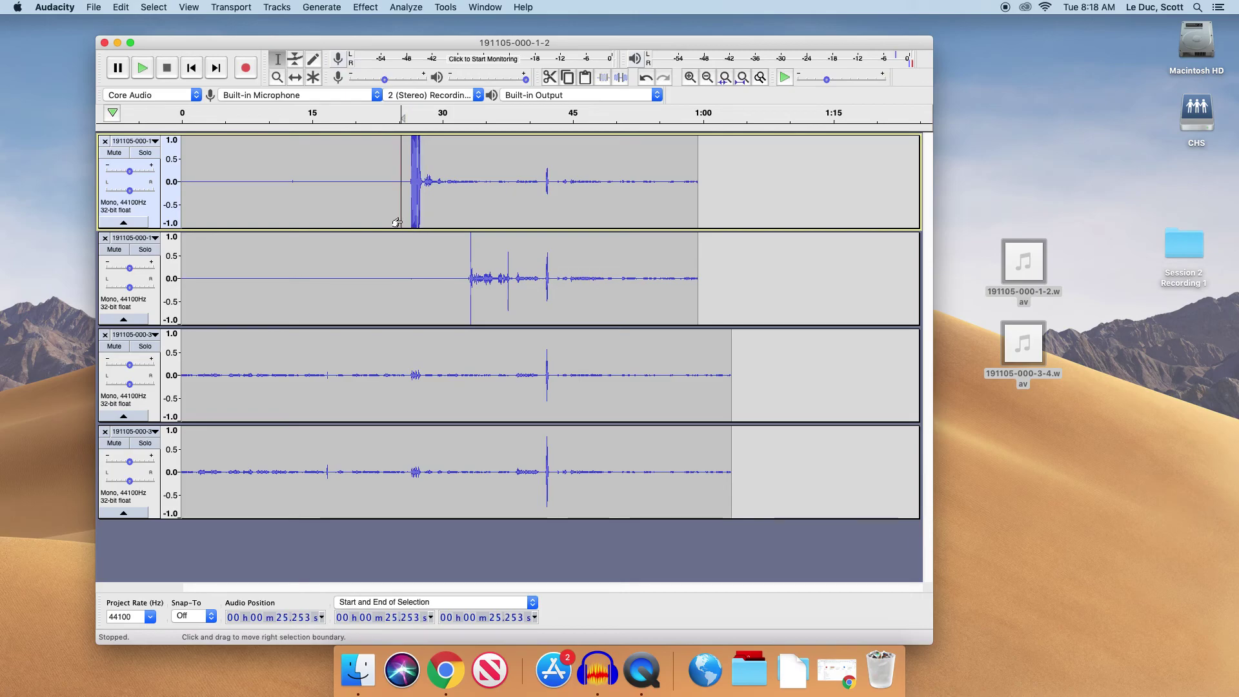
left_click_drag(391, 221, 364, 400)
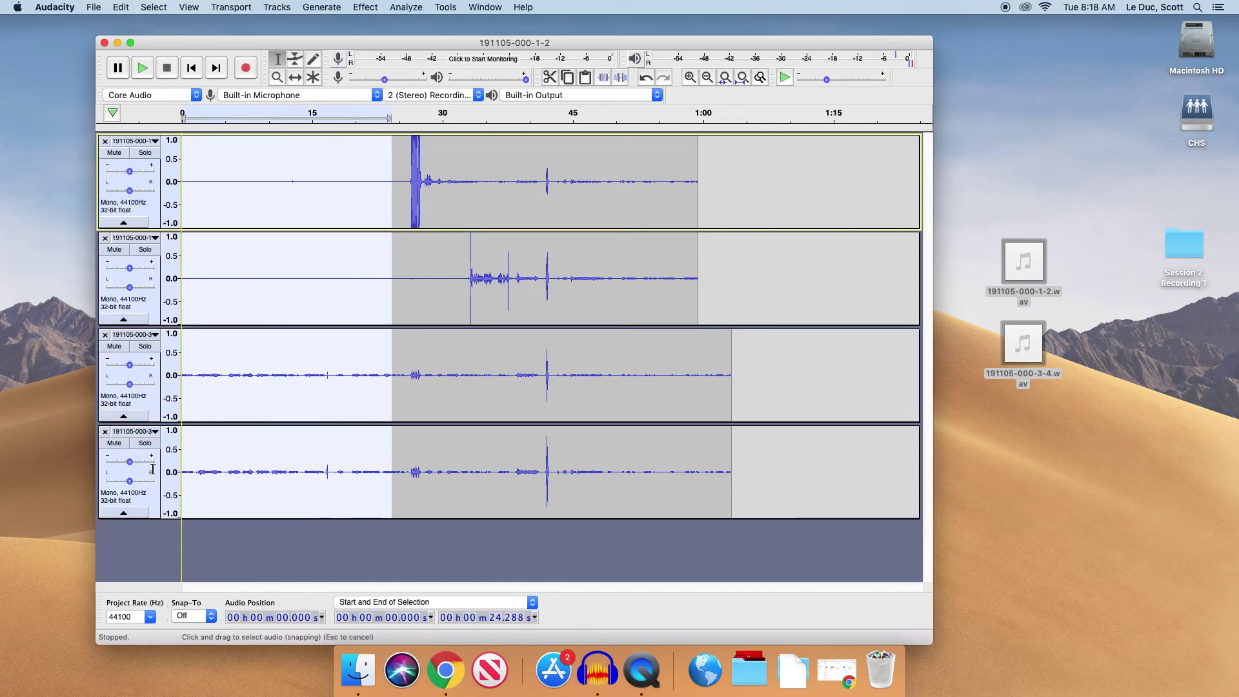
key("BackSpace")
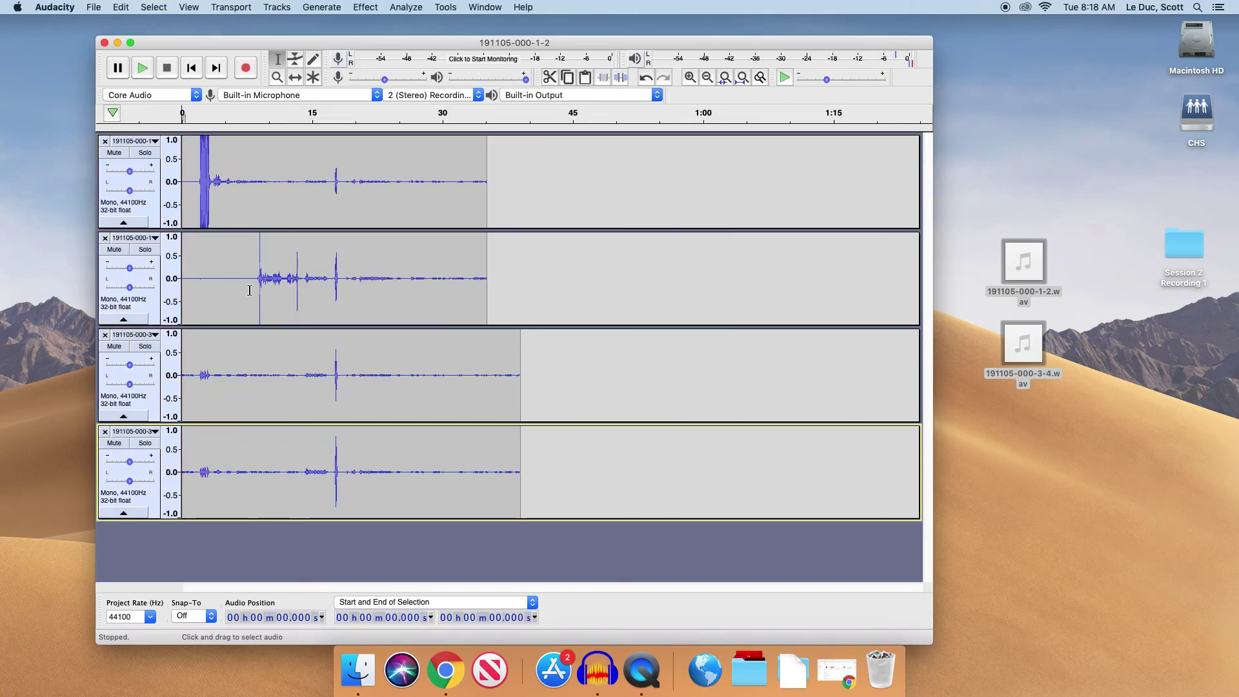
key("space")
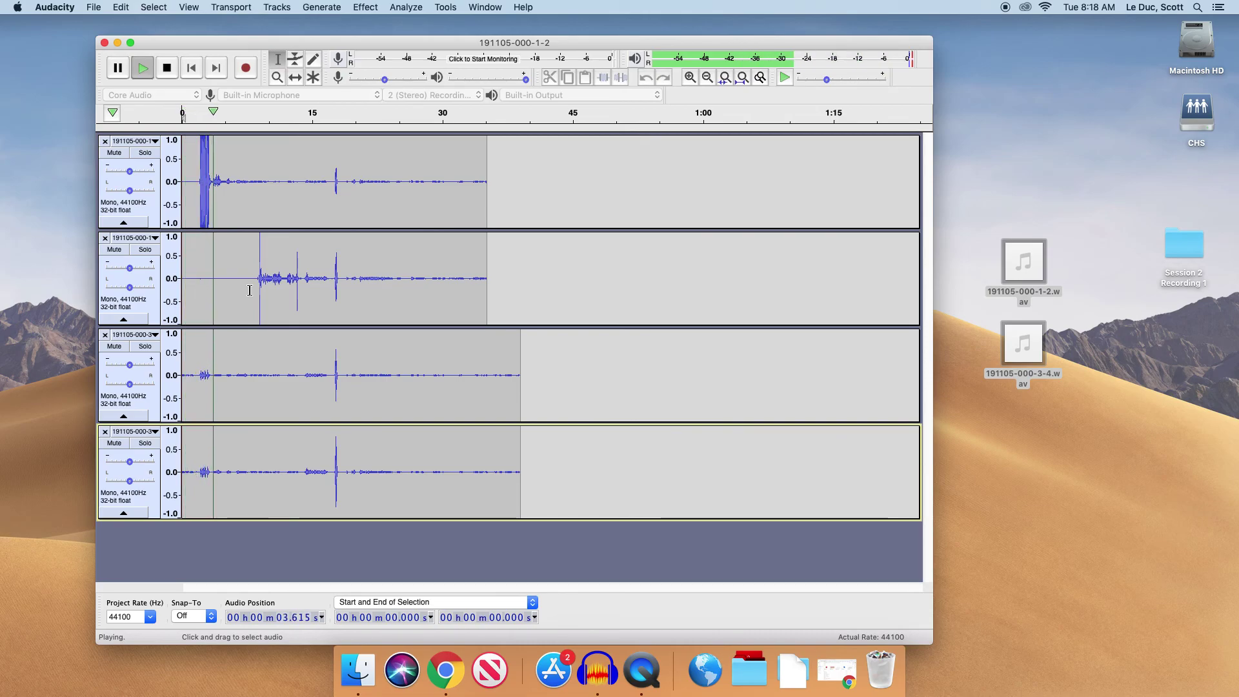
- Mute the first track while replaying, then stop playback and unmute it
left_click(114, 152)
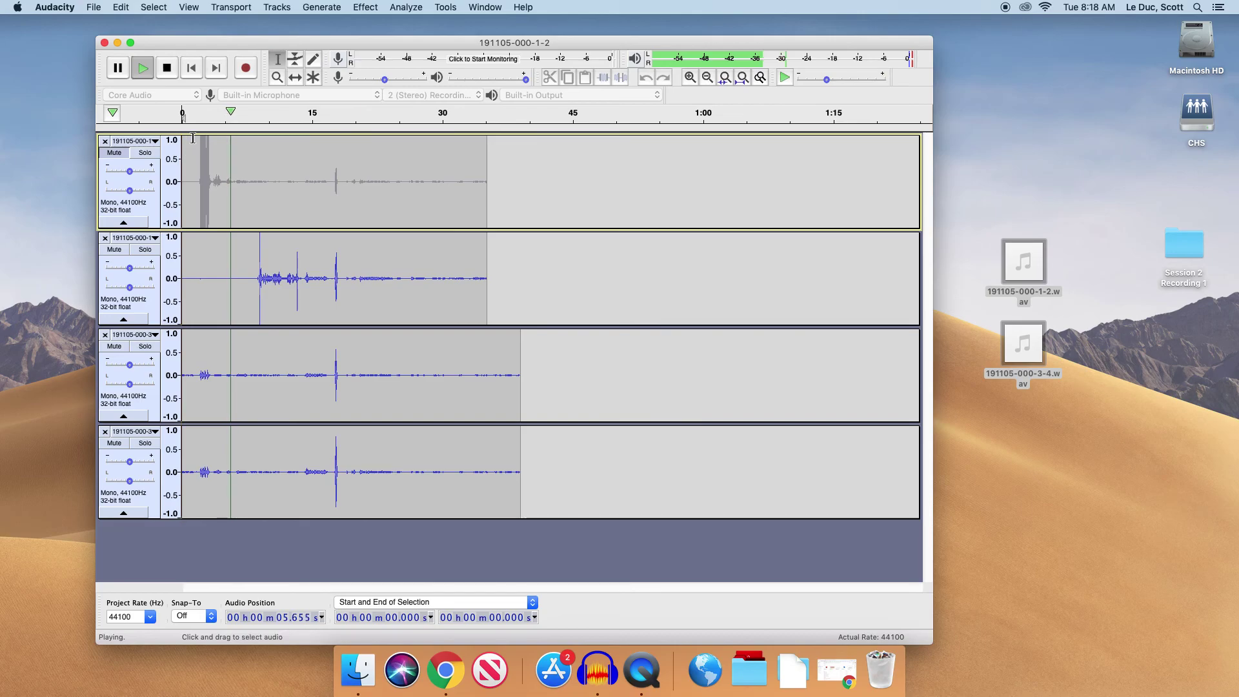
key("space")
key("space")
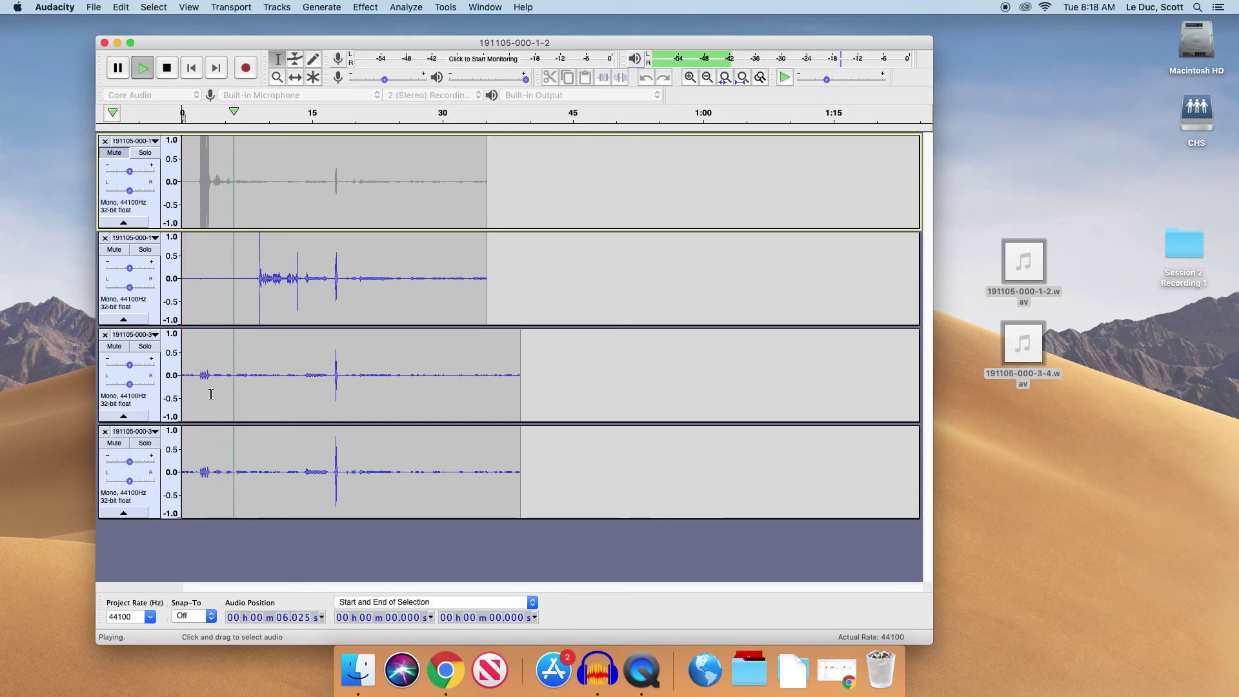
key("space")
left_click(113, 152)
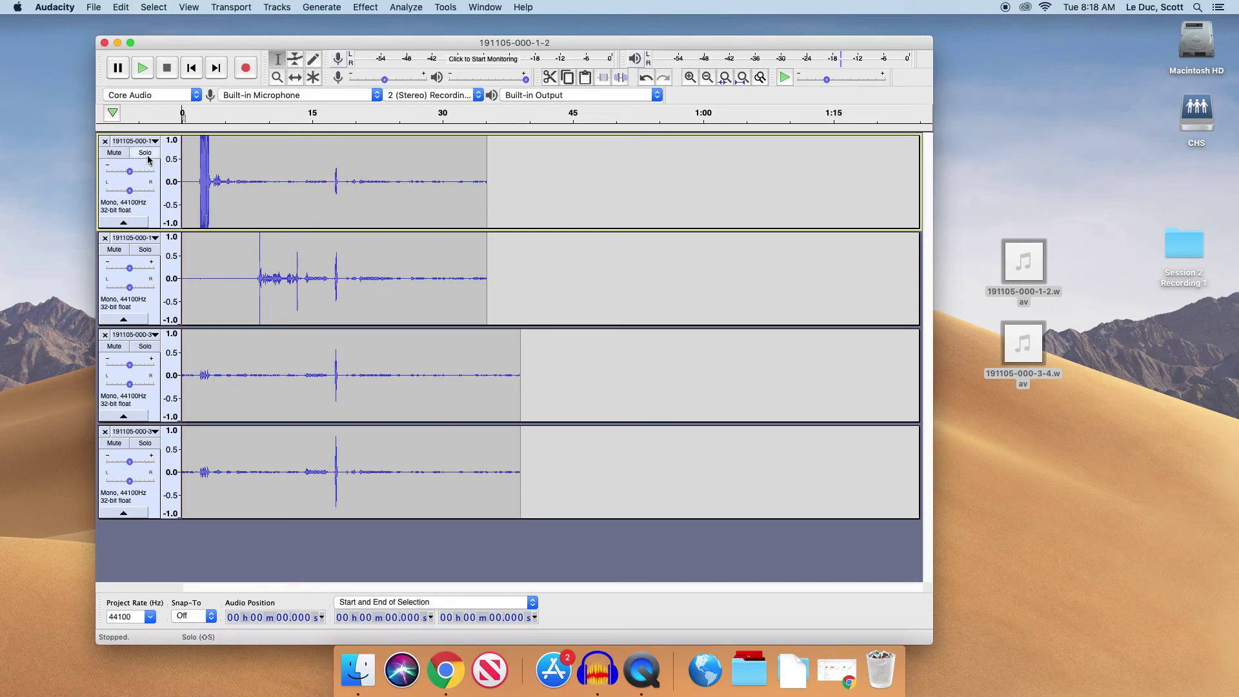
- Briefly solo the first track, then solo the second track
left_click(145, 154)
left_click(145, 154)
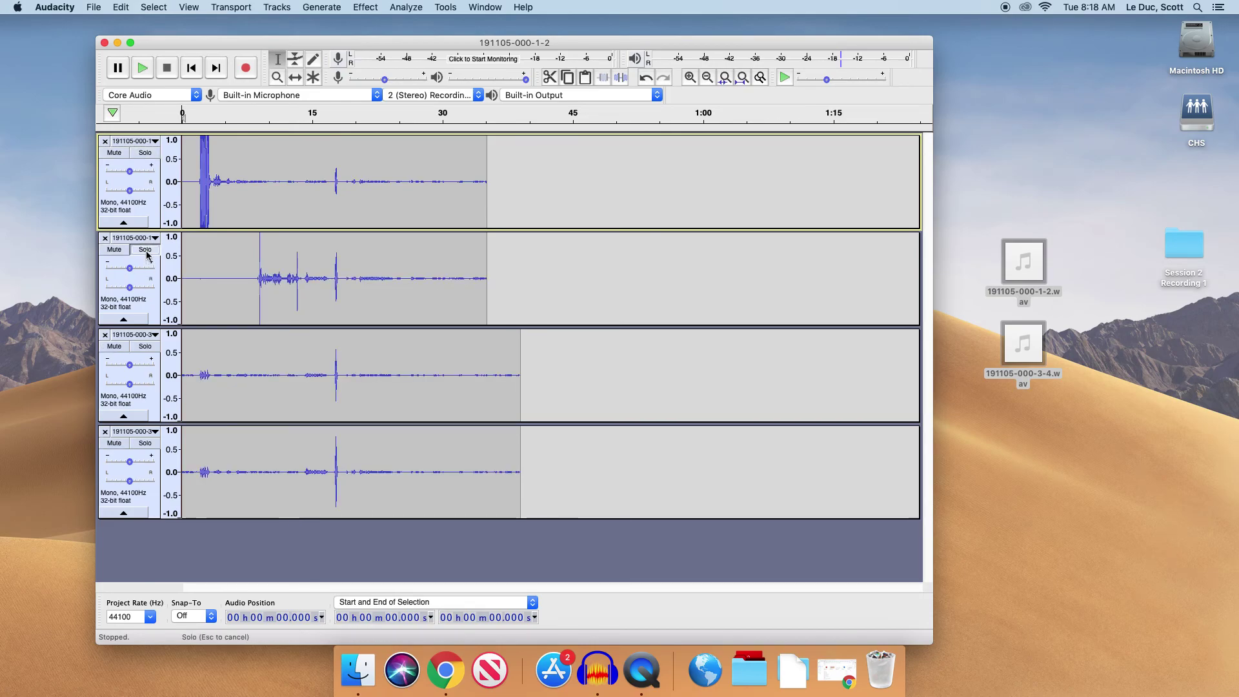
left_click(146, 251)
left_click(146, 252)
left_click(146, 252)
- Play from 7.873 s, stop, and select all four tracks
left_click(249, 173)
key("space")
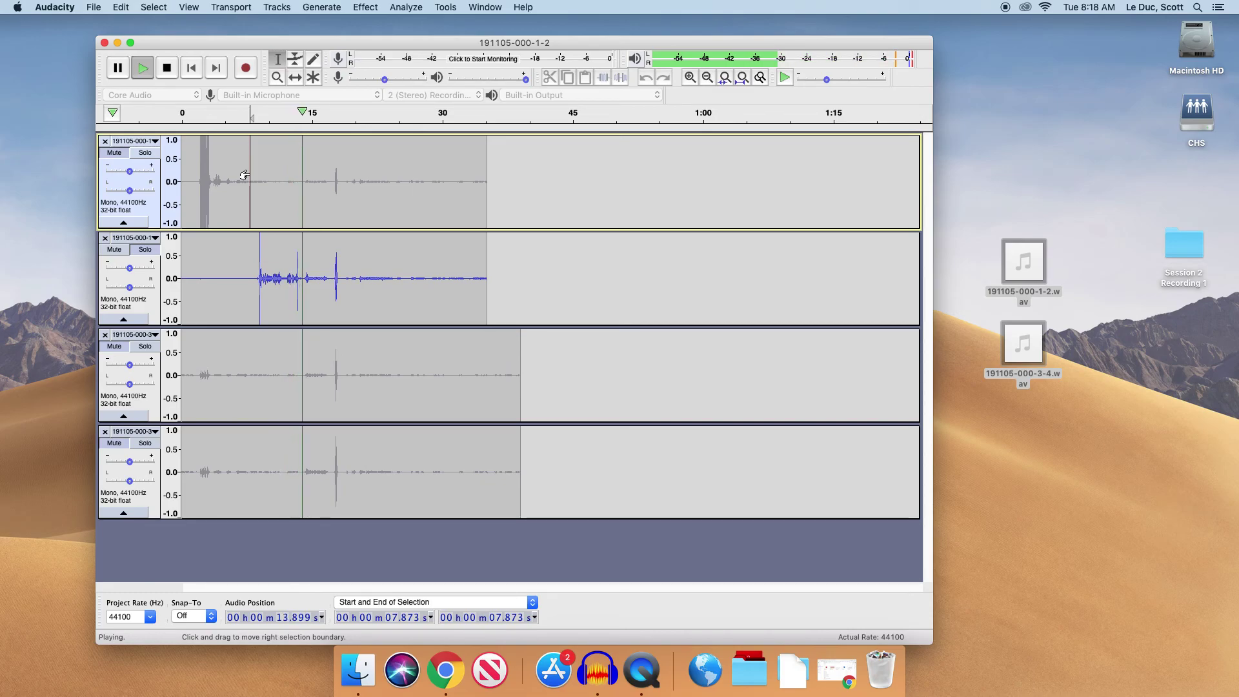
key("space")
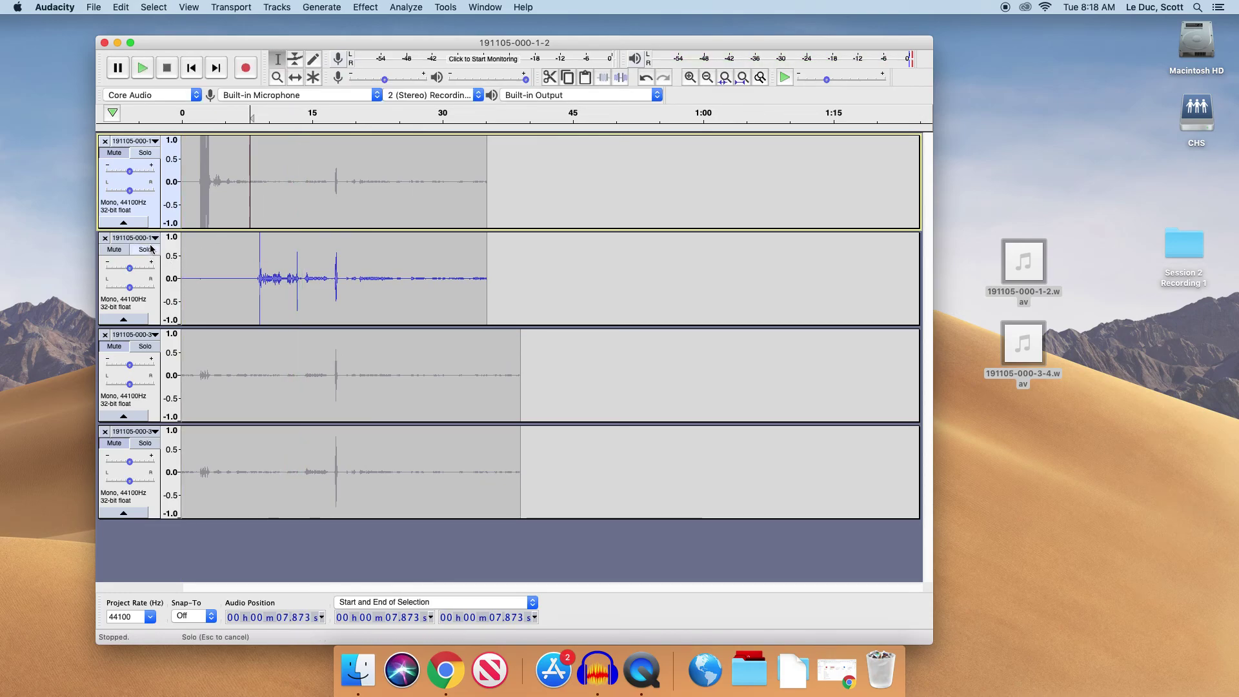
key("super+shift+k")
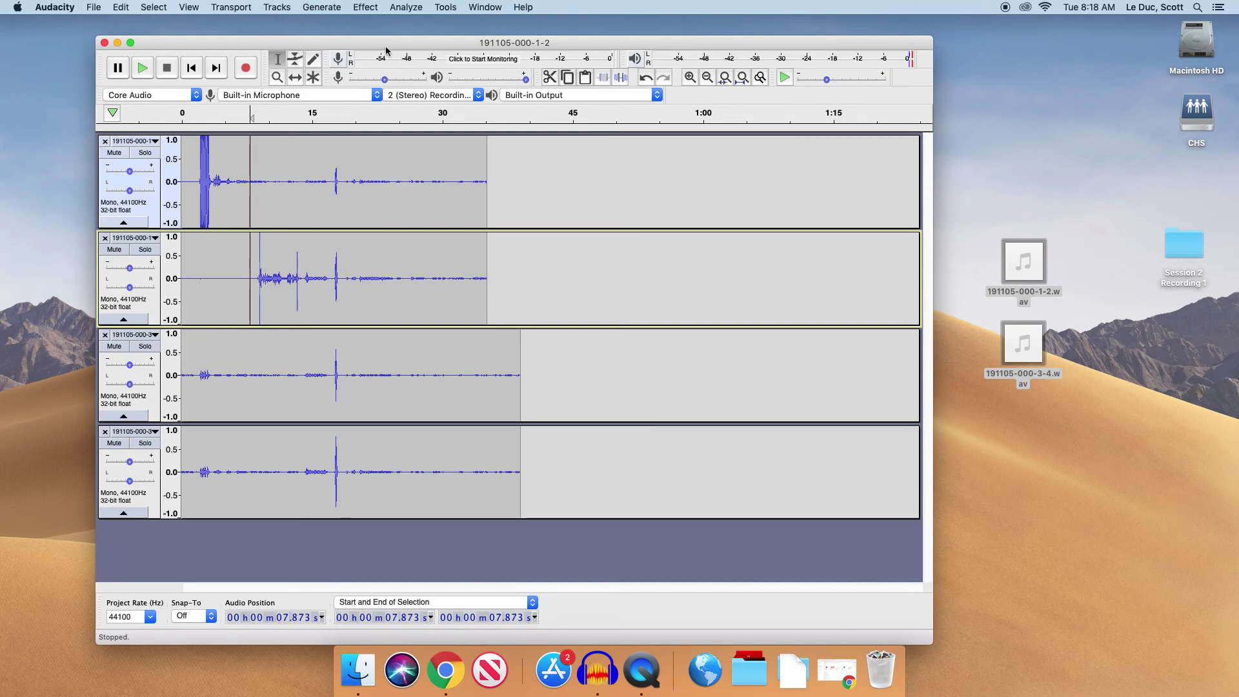
- Delete everything after 34.018 s from all four mono tracks
left_click(369, 6)
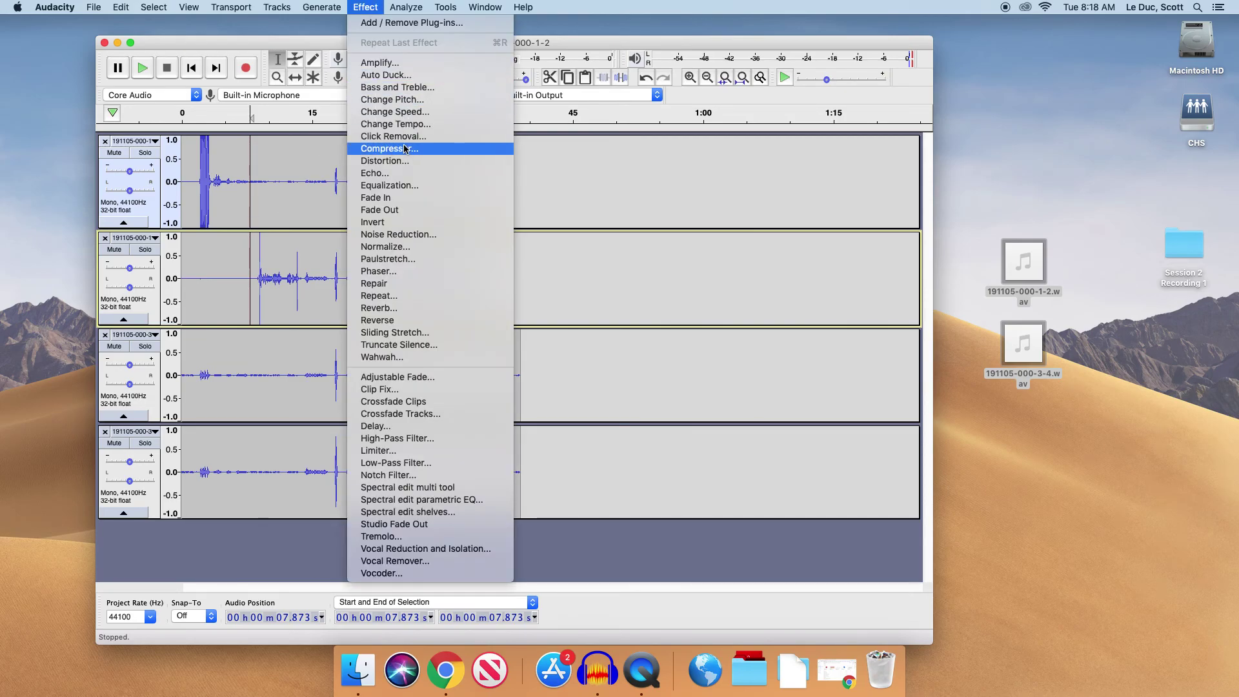
left_click(521, 163)
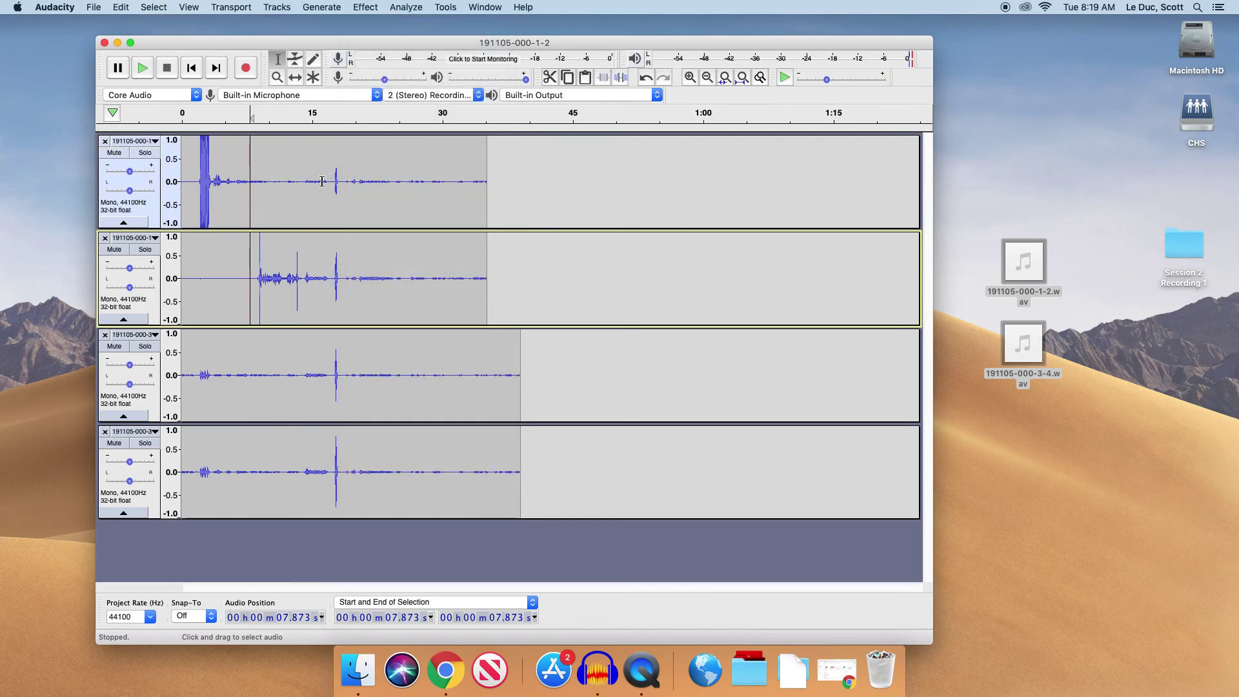
left_click_drag(478, 263, 571, 489)
left_click_drag(477, 213, 586, 525)
key("Delete")
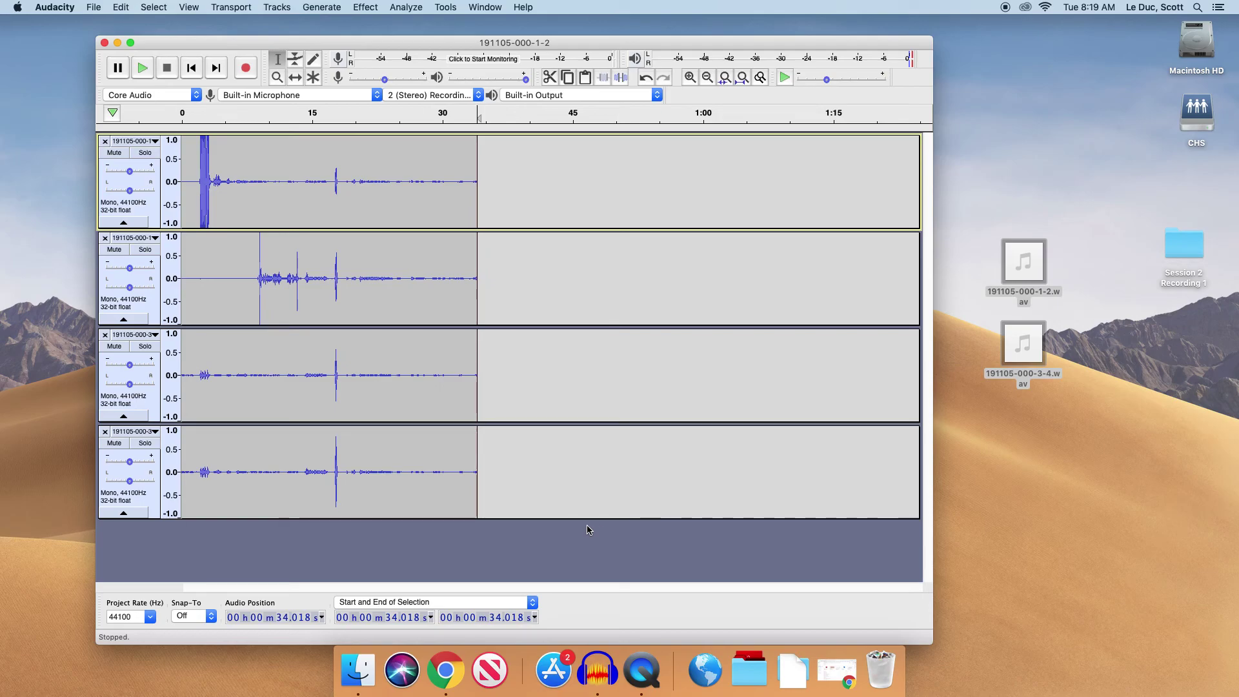
- Save the project to the Desktop as 'Team 1 Session 2 Recording 1'
key("super+s")
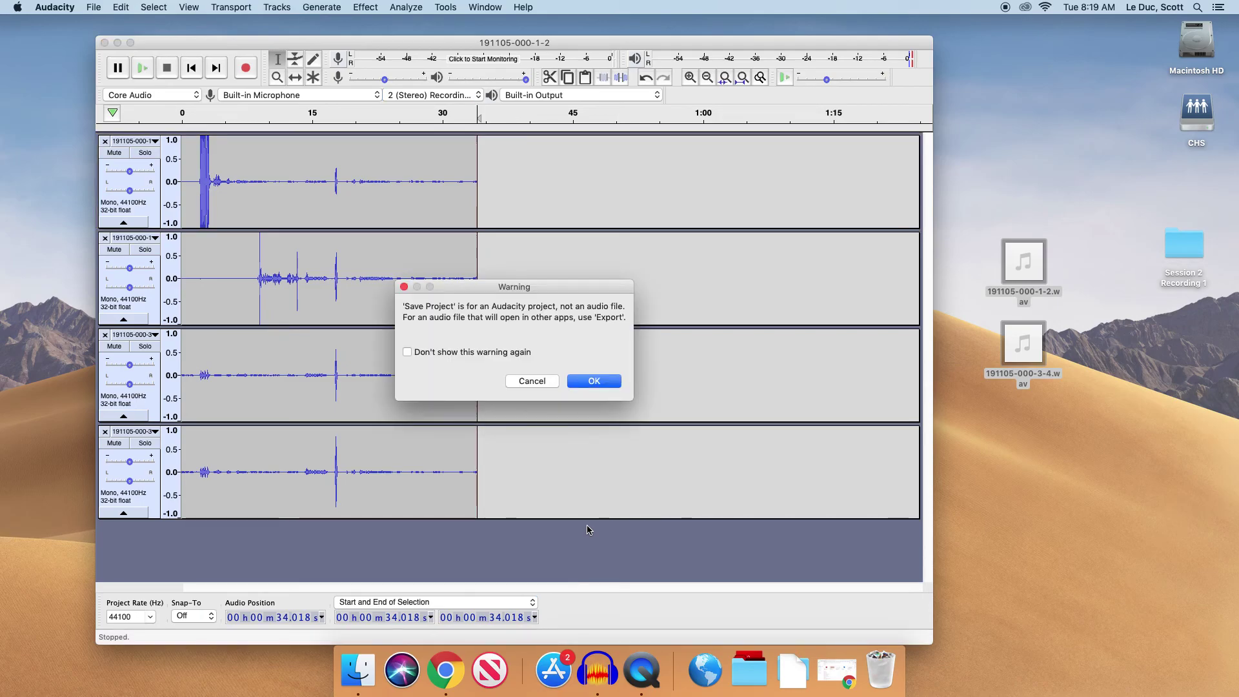
left_click(607, 385)
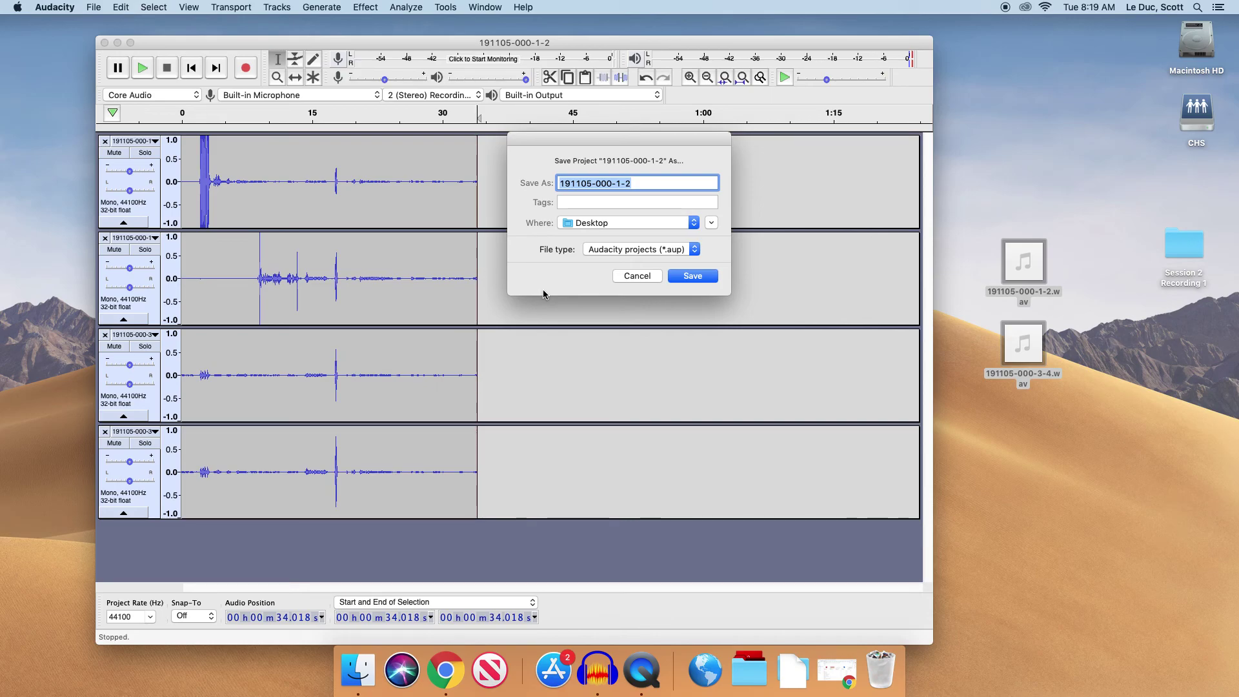
type("Team 1 Session")
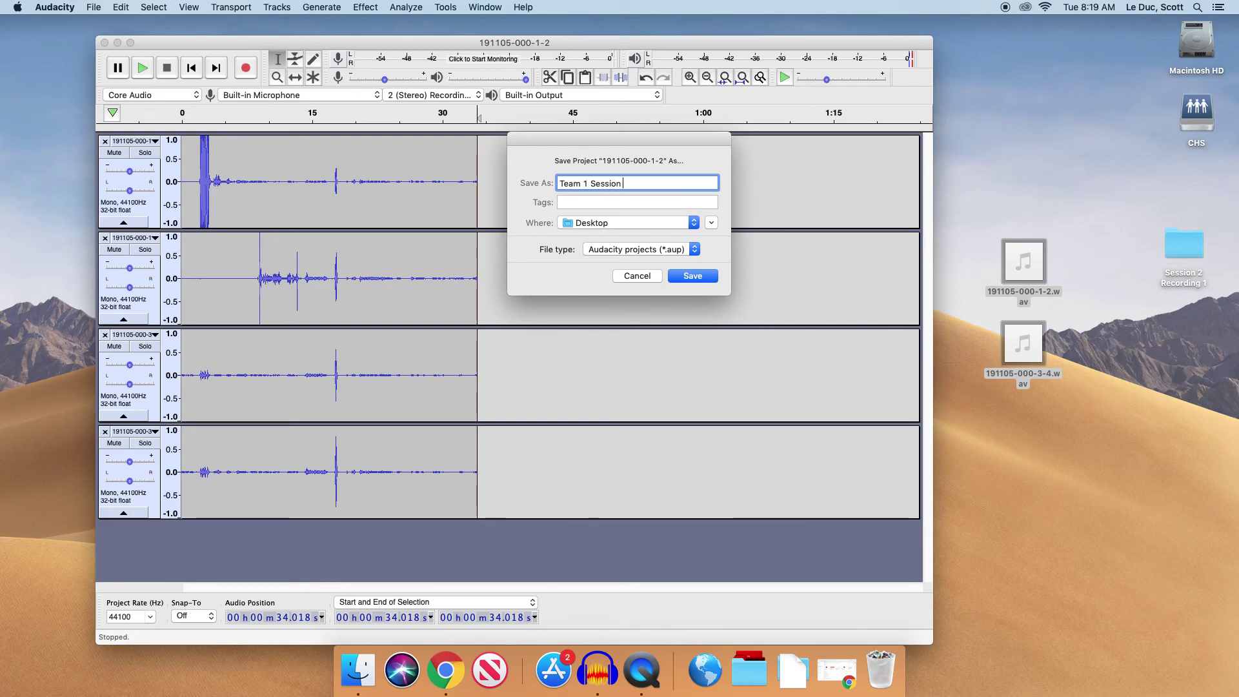
type(" 2 Recording 1")
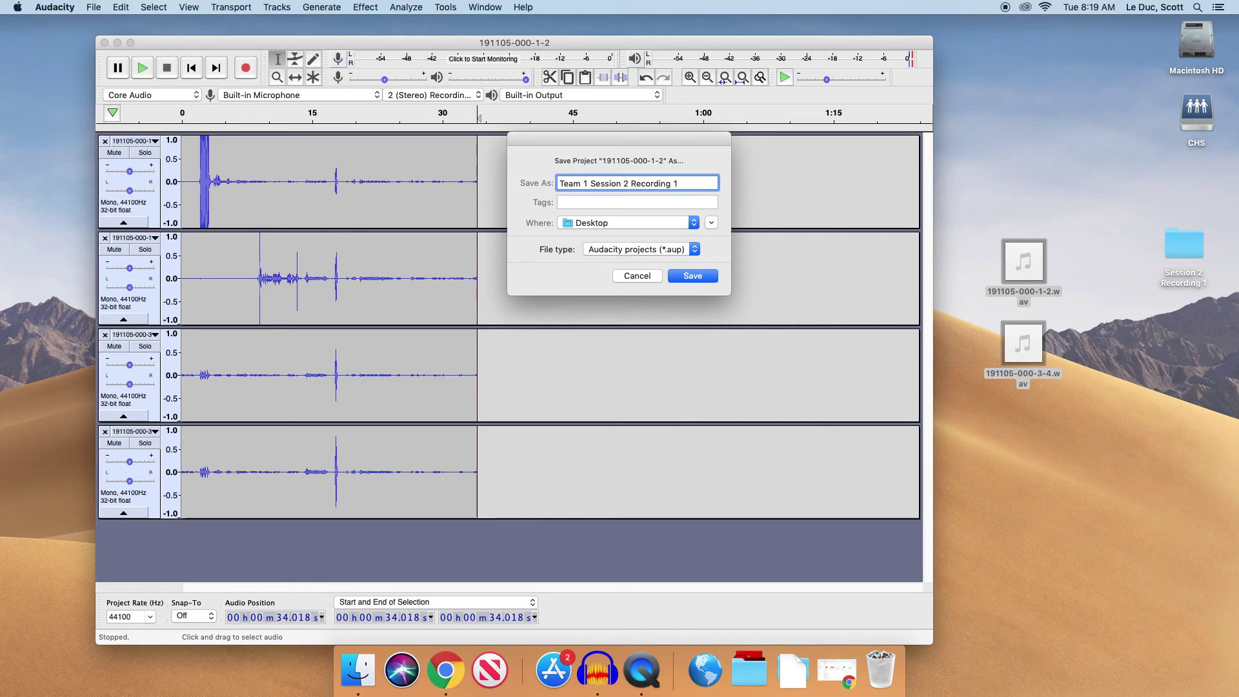
left_click(682, 276)
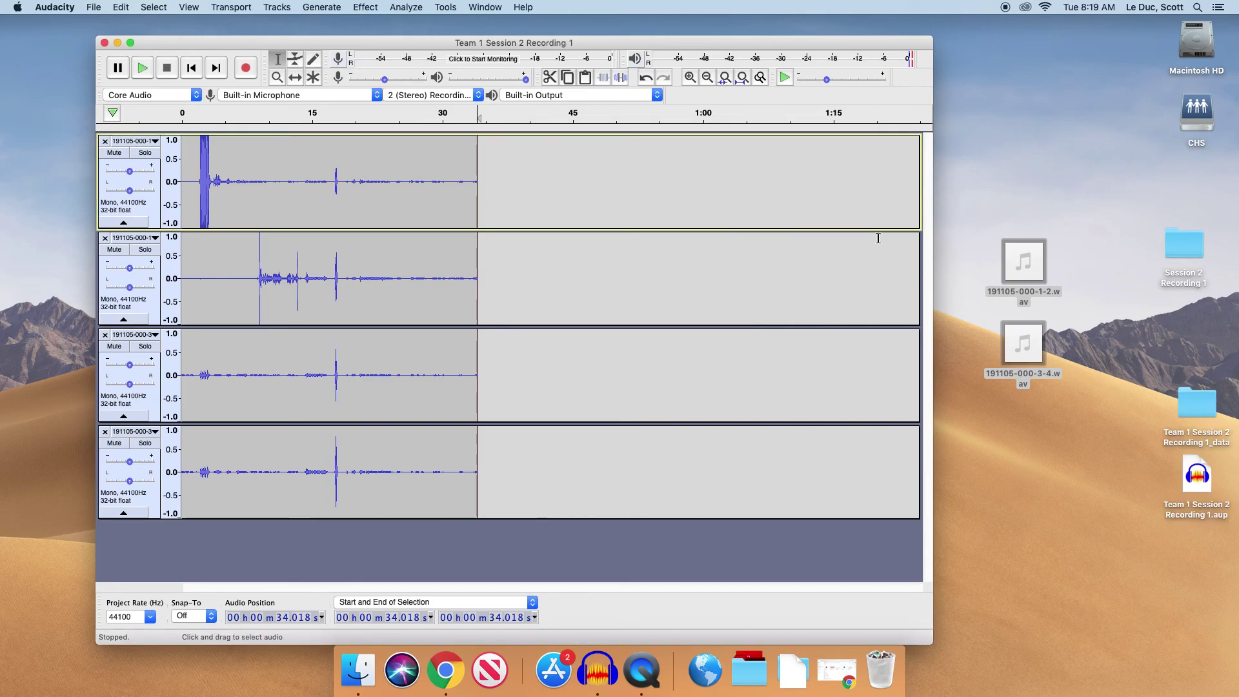
- Rename the desktop folder 'Session 2 Recording 1' to 'Team 1 Session Recordings'
left_click_drag(1152, 373, 1204, 469)
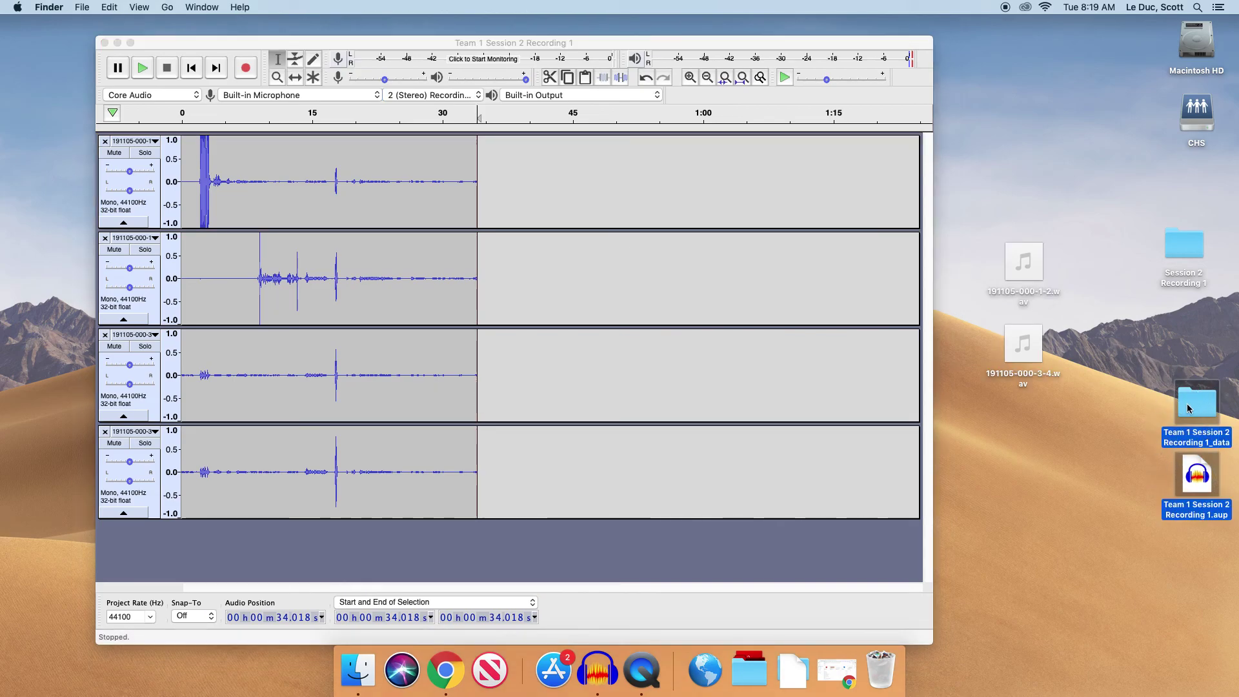
left_click(1198, 478)
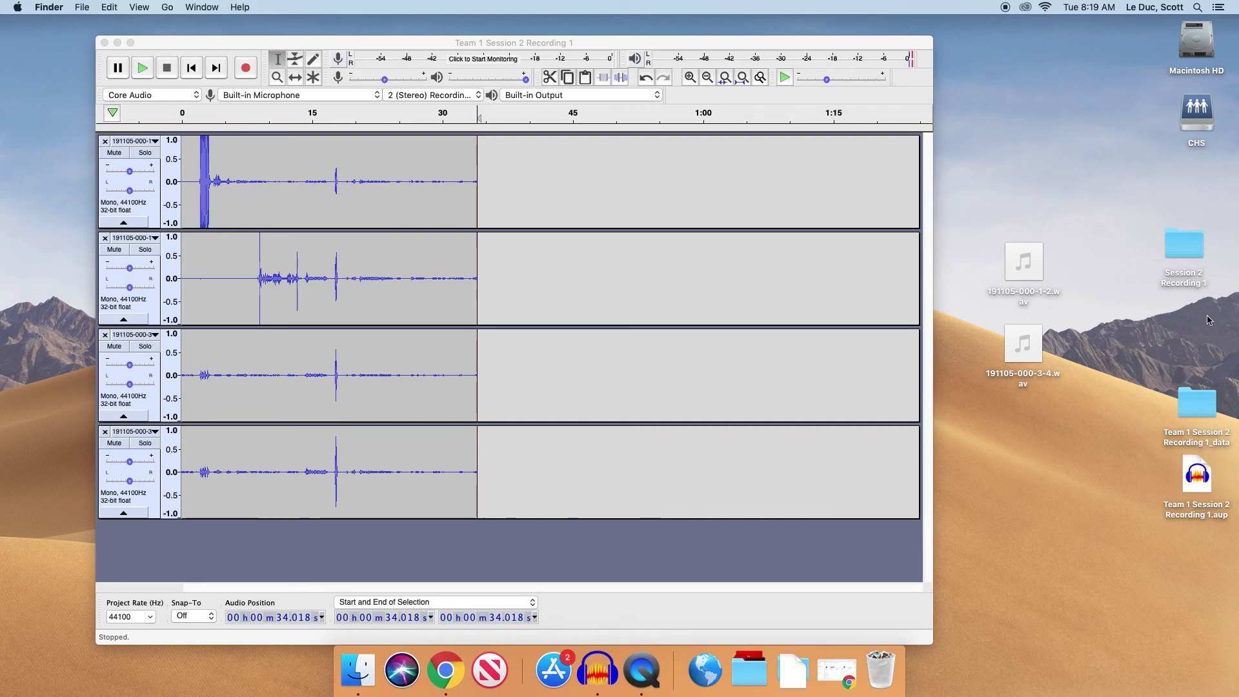
left_click(1197, 273)
left_click(1196, 274)
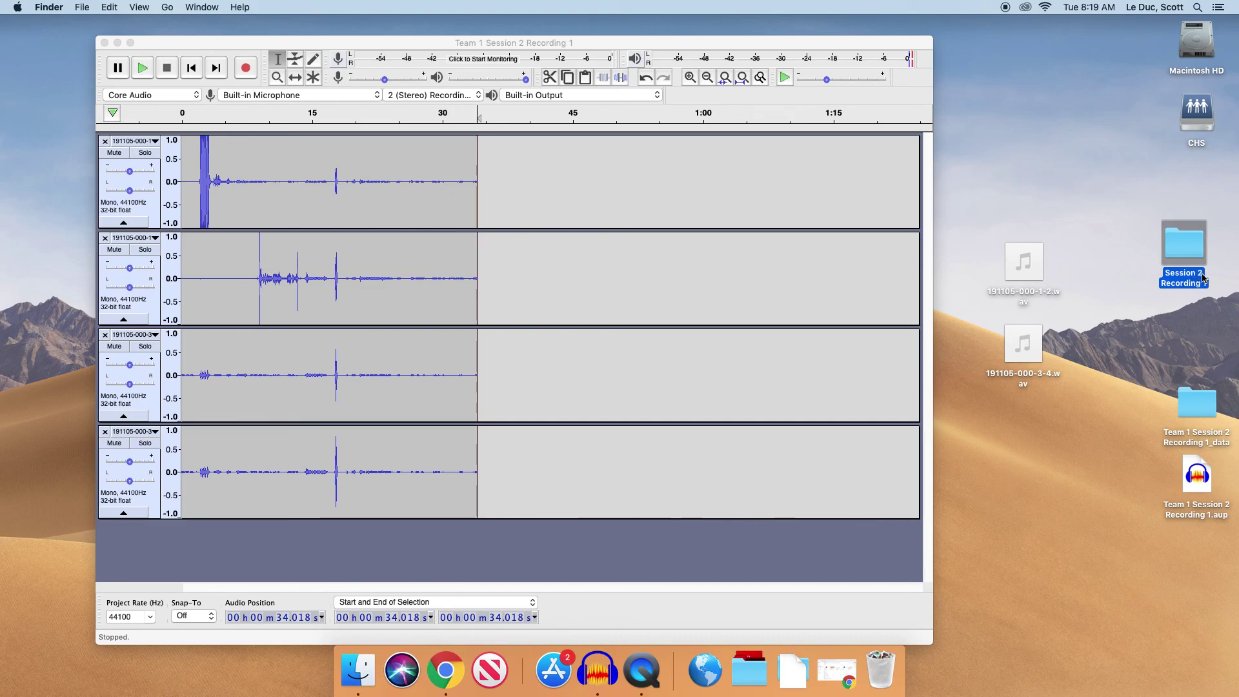
left_click(1185, 274)
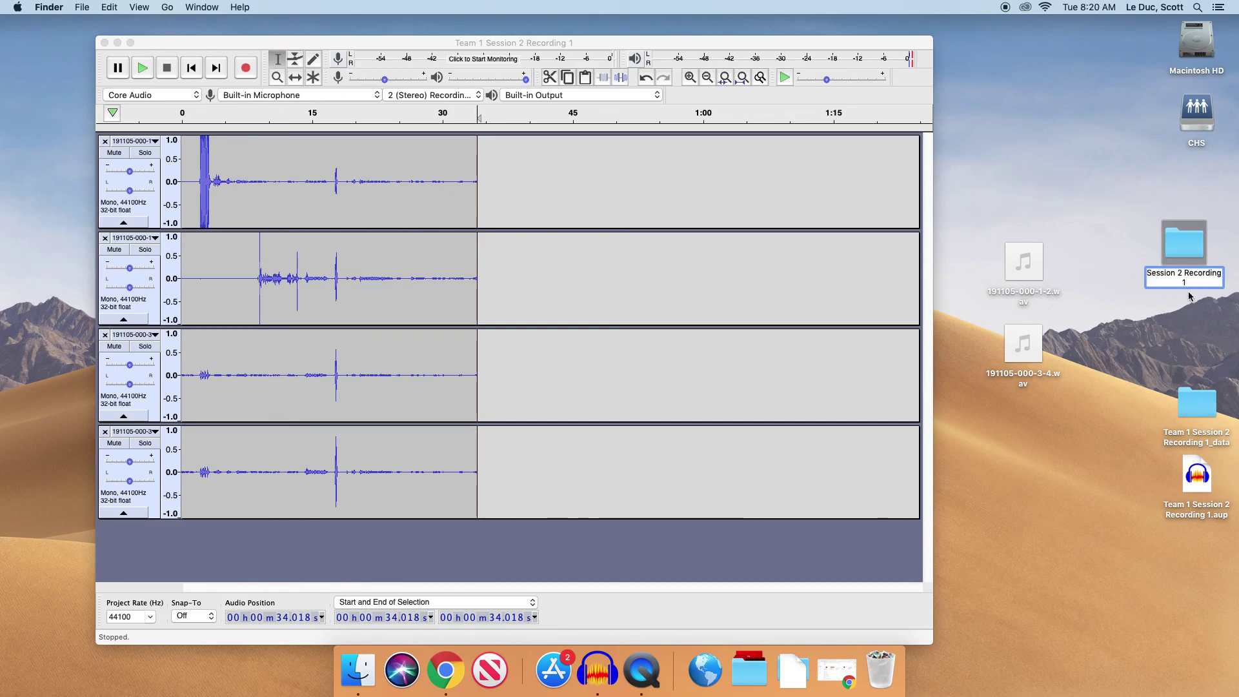
key("super+a")
type("Team 1 Session Re")
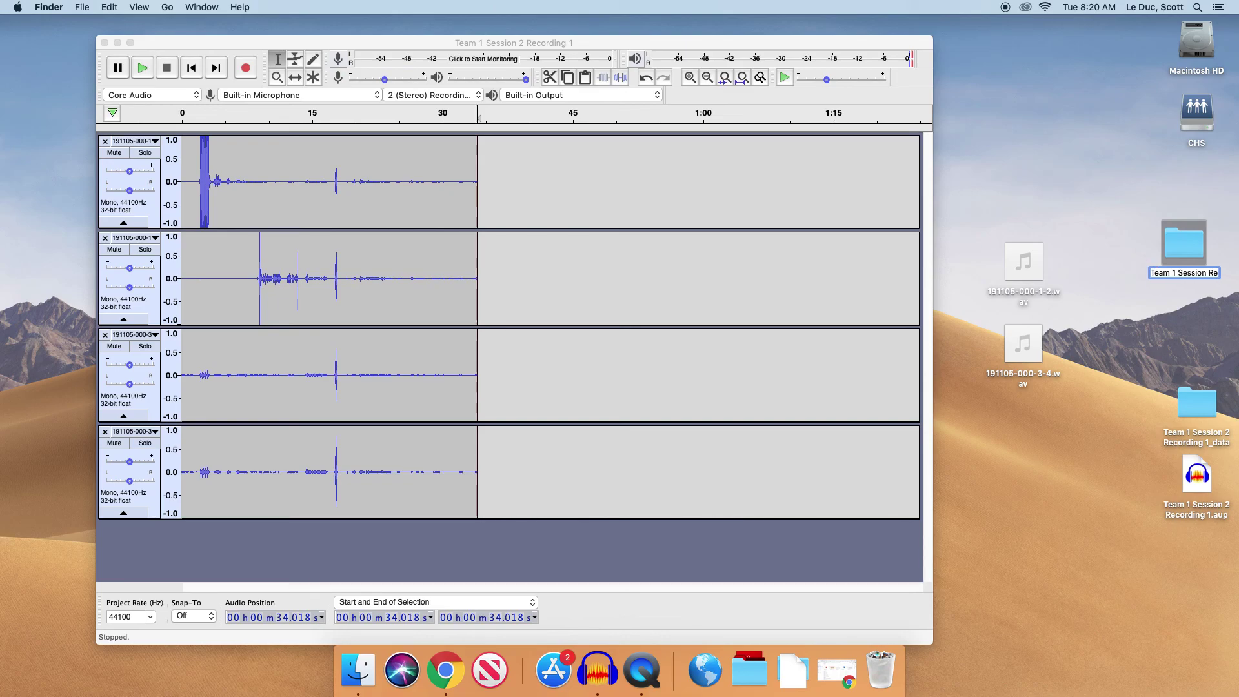
type("c")
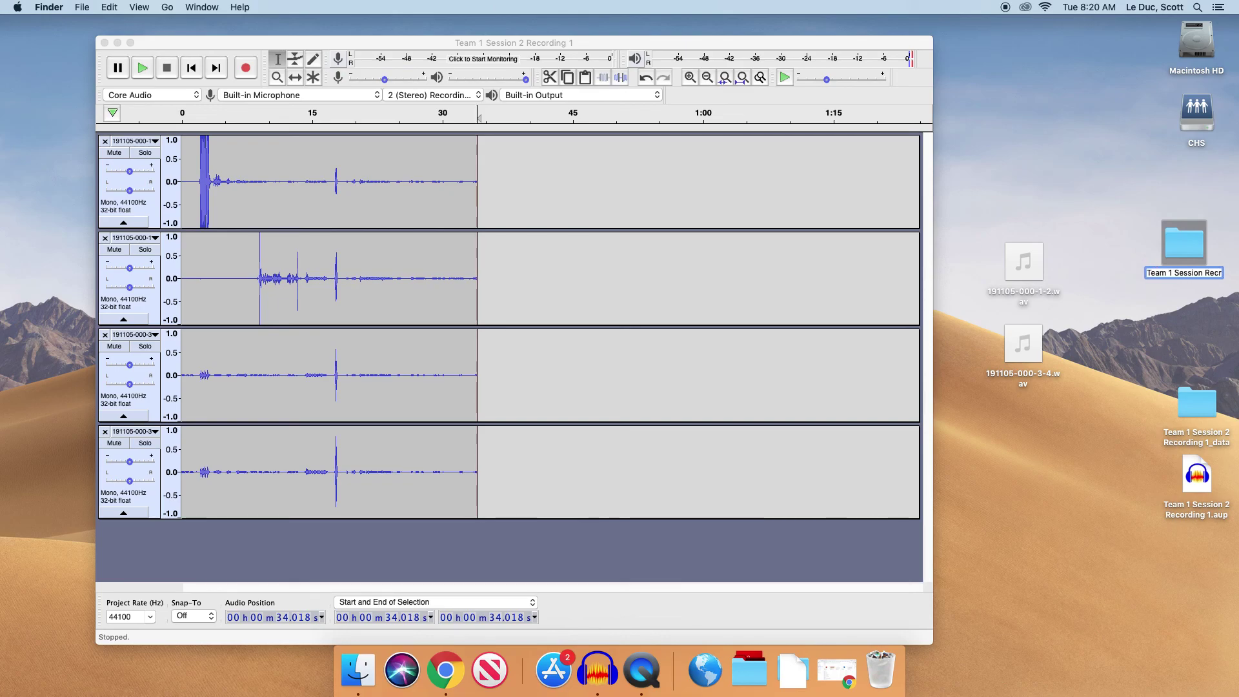
type("r")
key("BackSpace")
type("ordings")
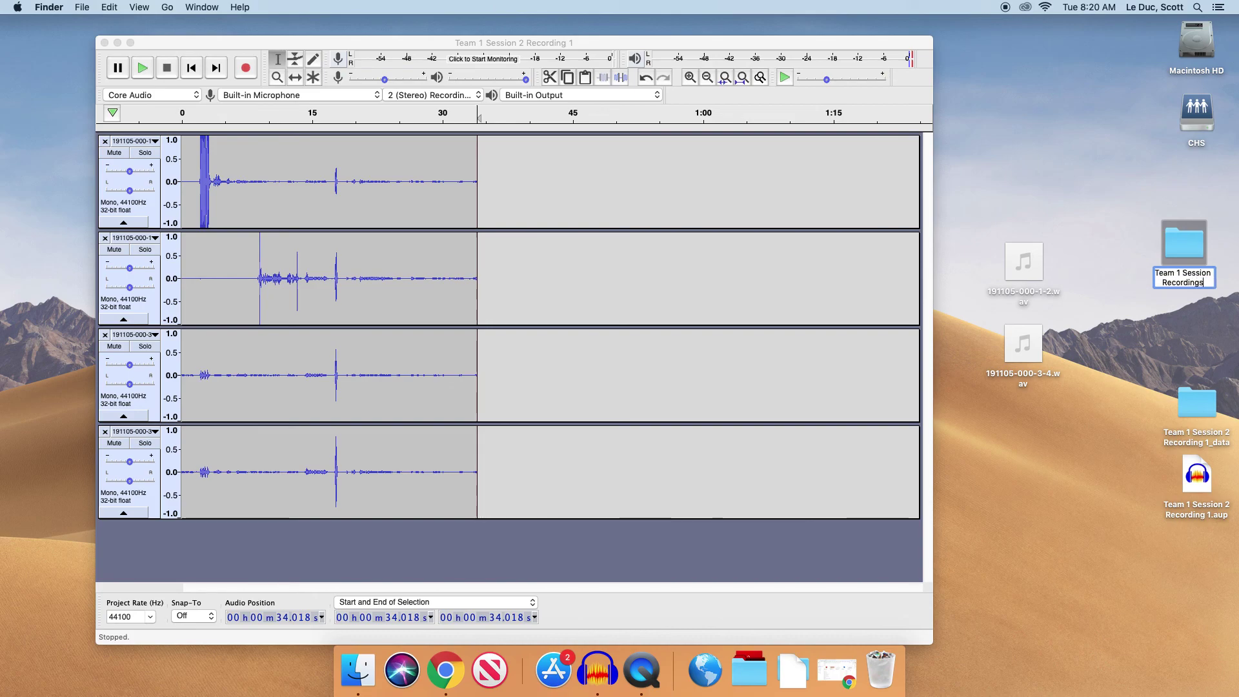
- Move the project's .aup file and _data folder into Team 1 Session Recordings
left_click(1132, 316)
left_click_drag(1132, 317, 1213, 519)
left_click_drag(1212, 416, 1193, 243)
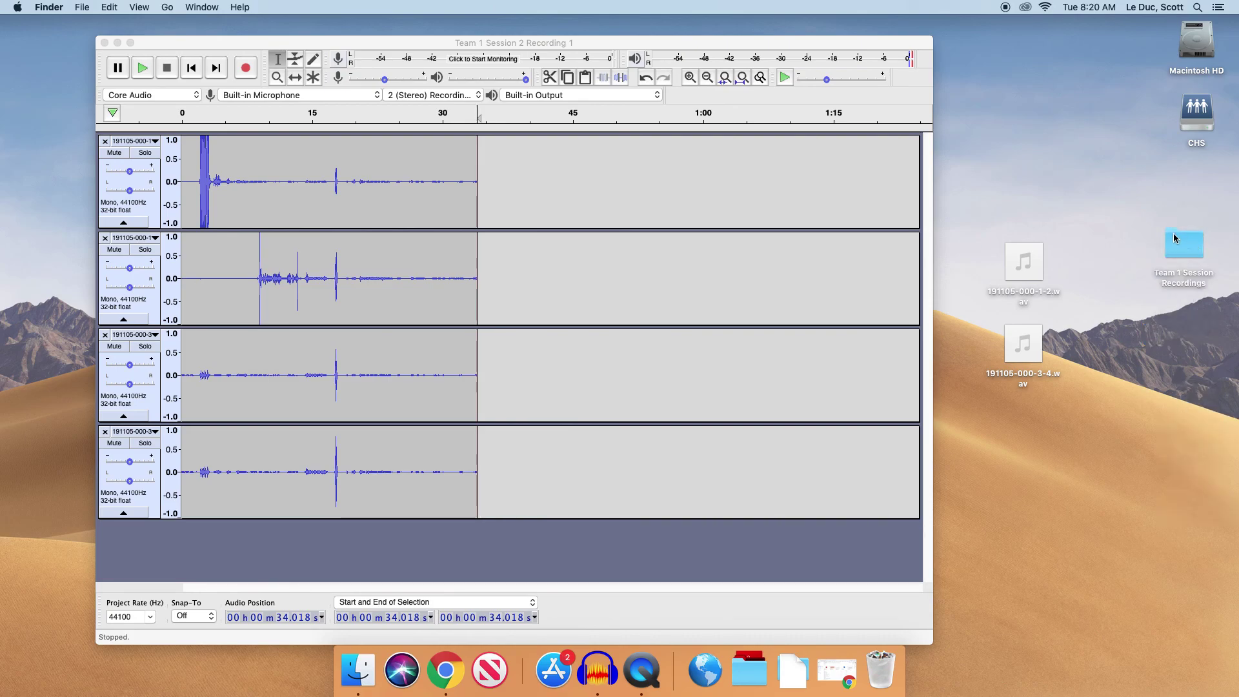
- Copy Team 1 Session Recordings into CHS › SHARED RESOURCES › STUDENTS › the class folder
double_click(1196, 113)
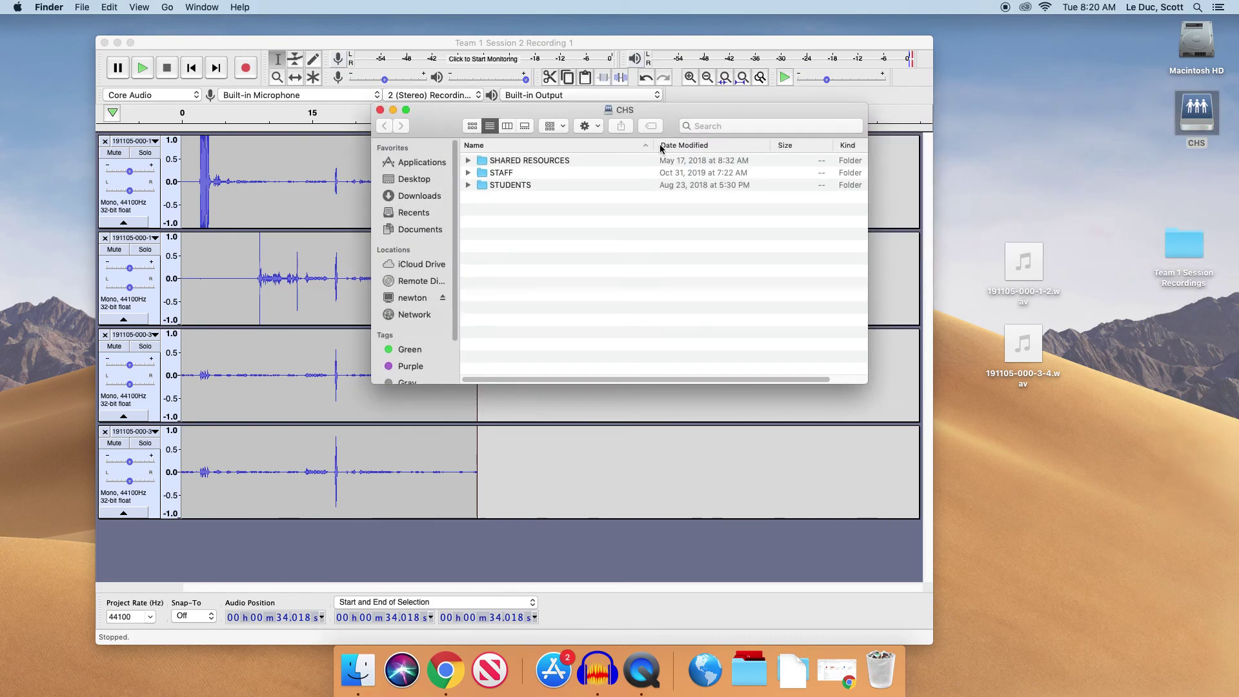
double_click(548, 161)
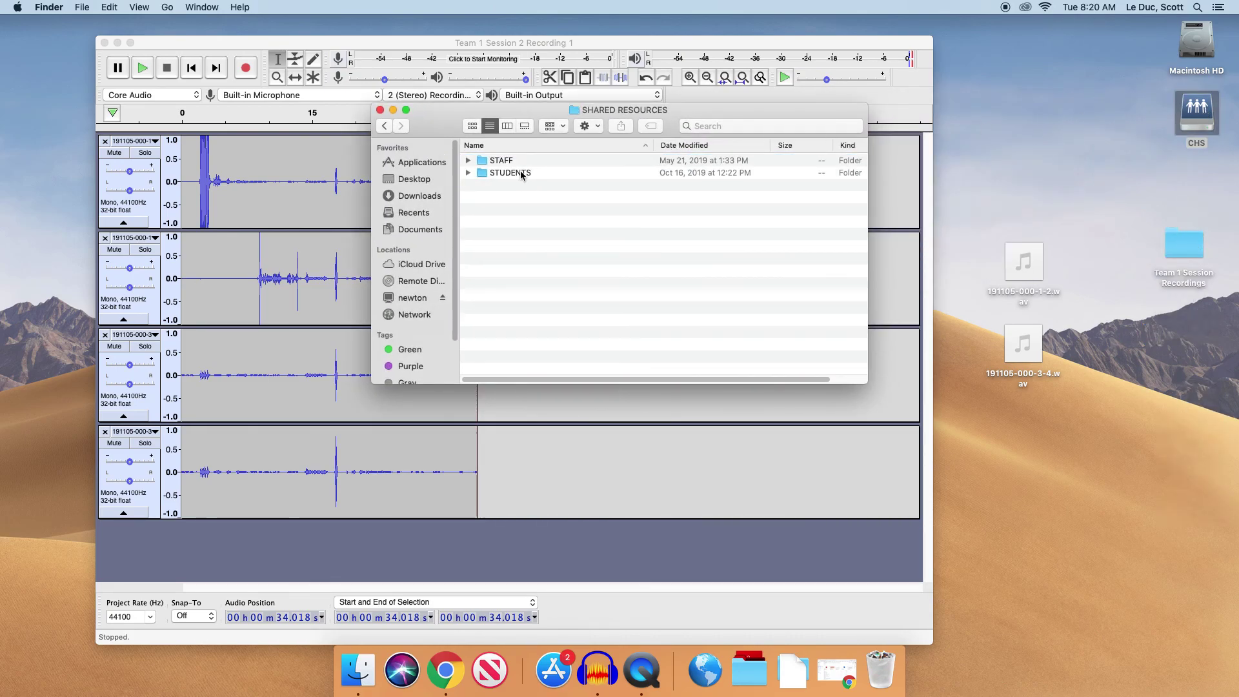
double_click(521, 174)
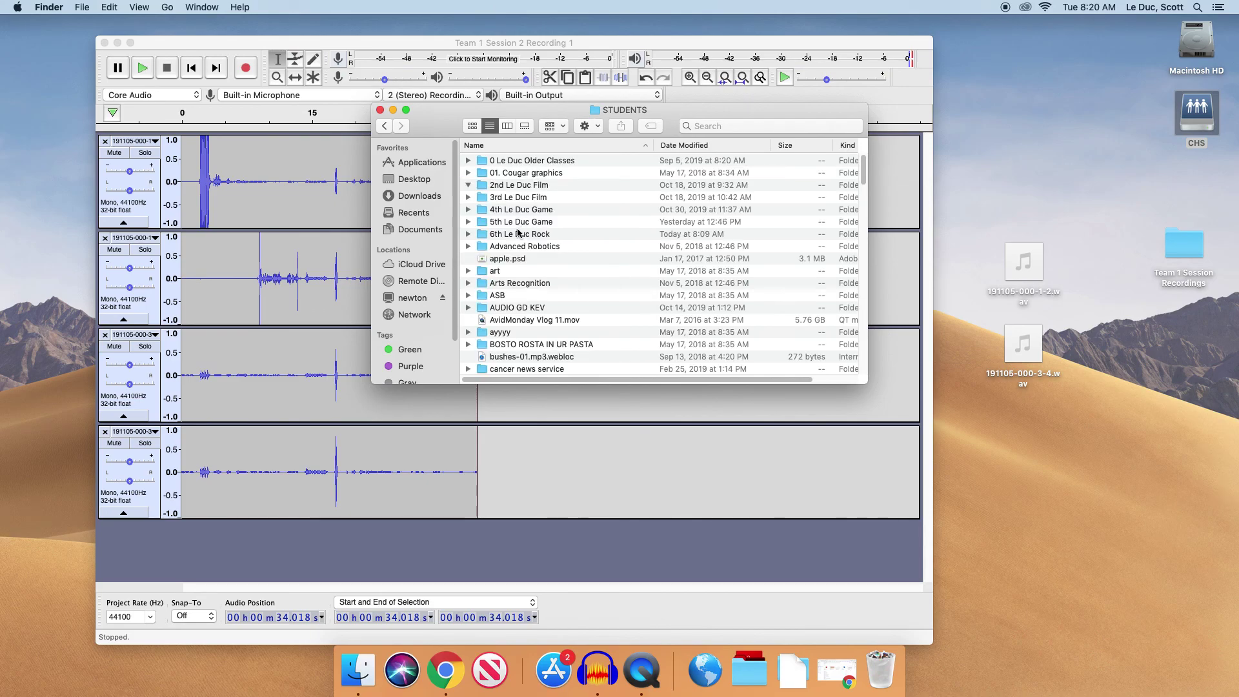
double_click(518, 234)
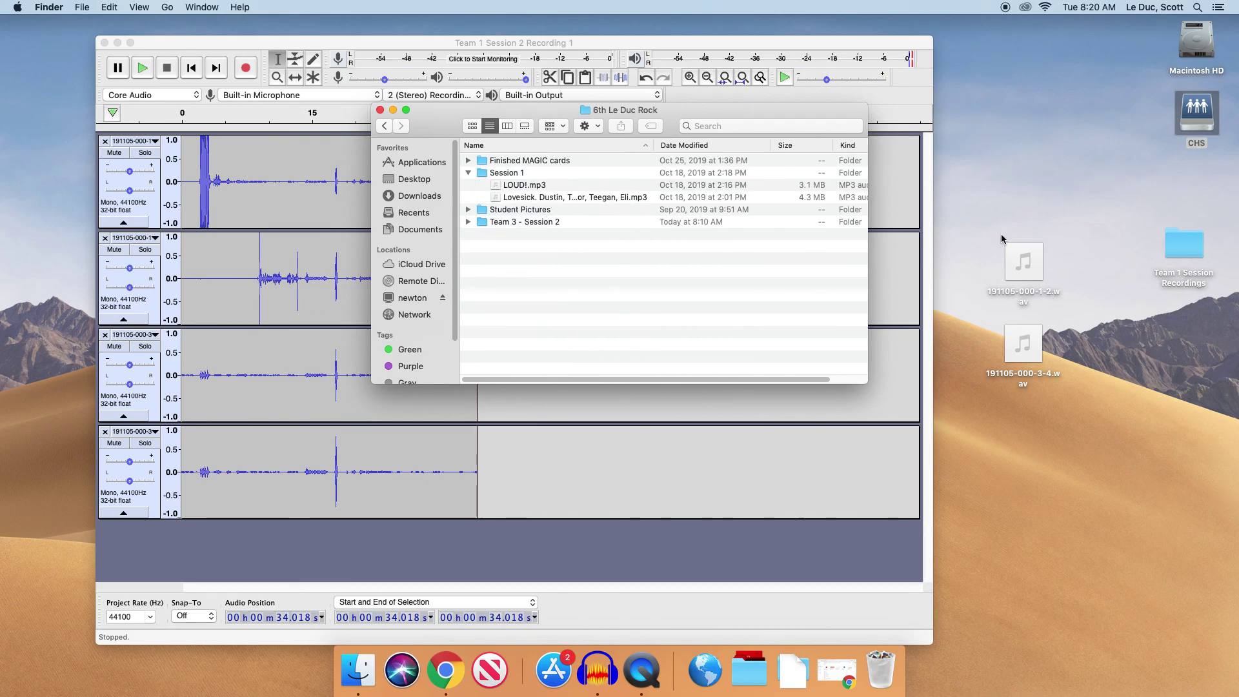
left_click_drag(1184, 244, 725, 275)
left_click(468, 173)
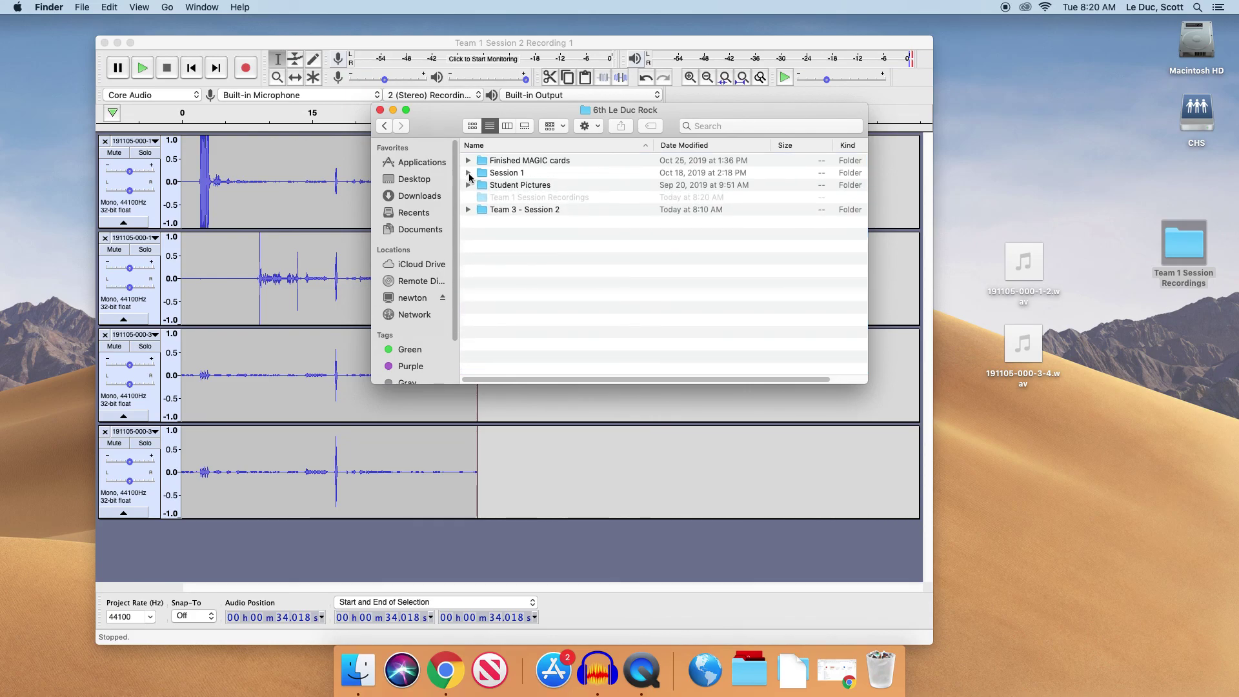